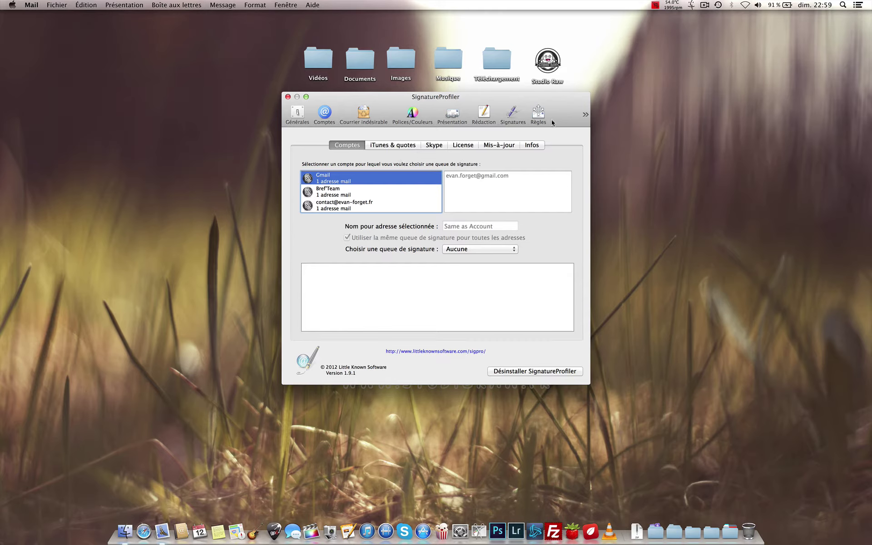
Step: Show the Signatures pane of Mail Preferences
{"action": "left_click", "coordinate": [507, 117]}
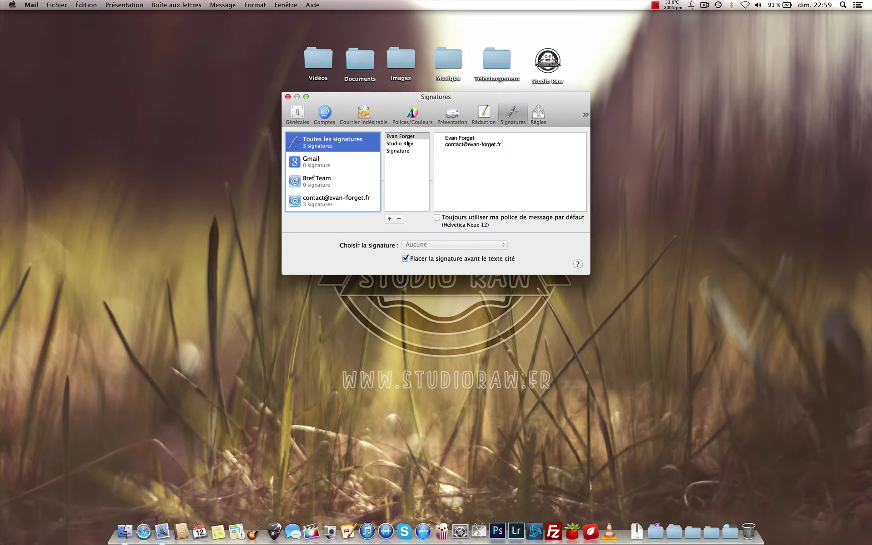
{"action": "left_click", "coordinate": [516, 178]}
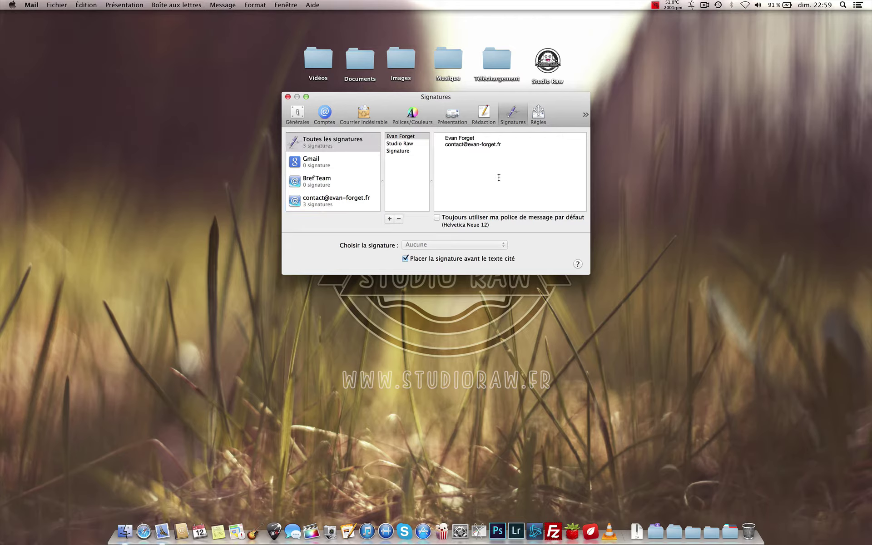
{"action": "left_click", "coordinate": [446, 140]}
{"action": "left_click", "coordinate": [288, 97]}
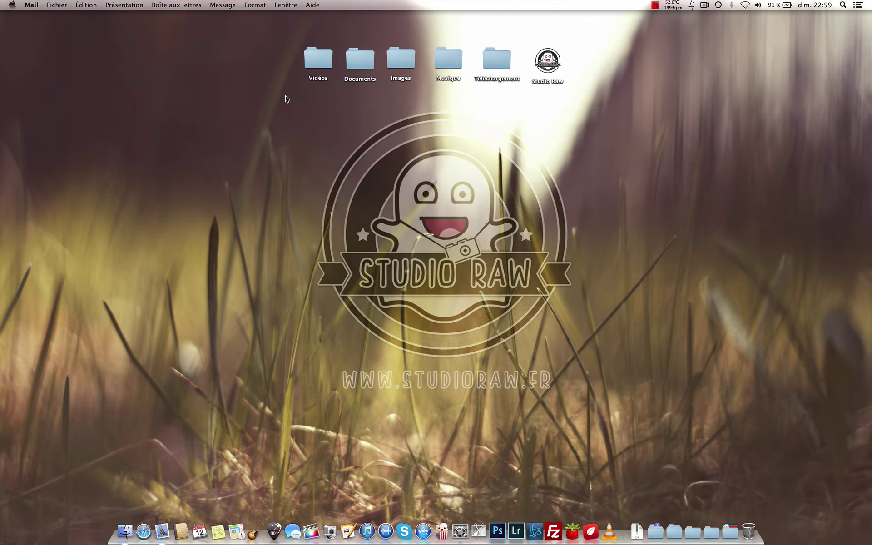
{"action": "left_click", "coordinate": [158, 538]}
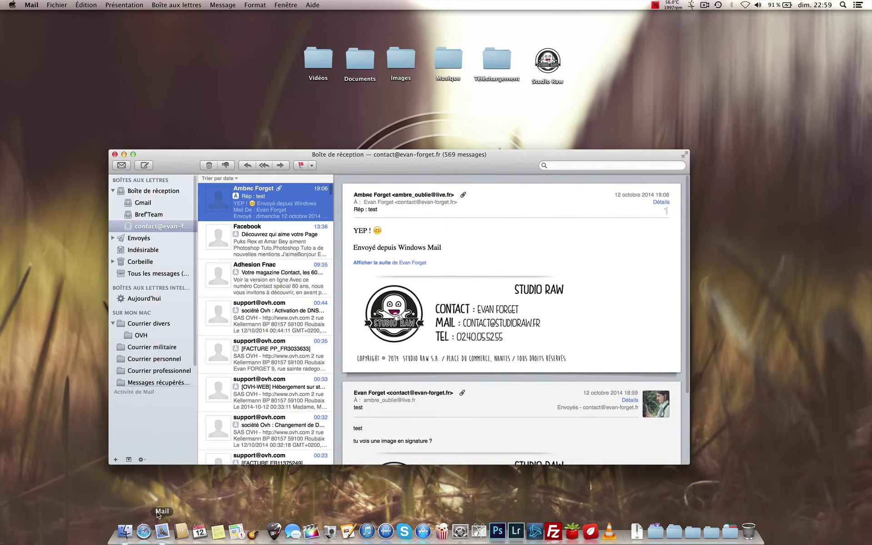
{"action": "left_click", "coordinate": [33, 5]}
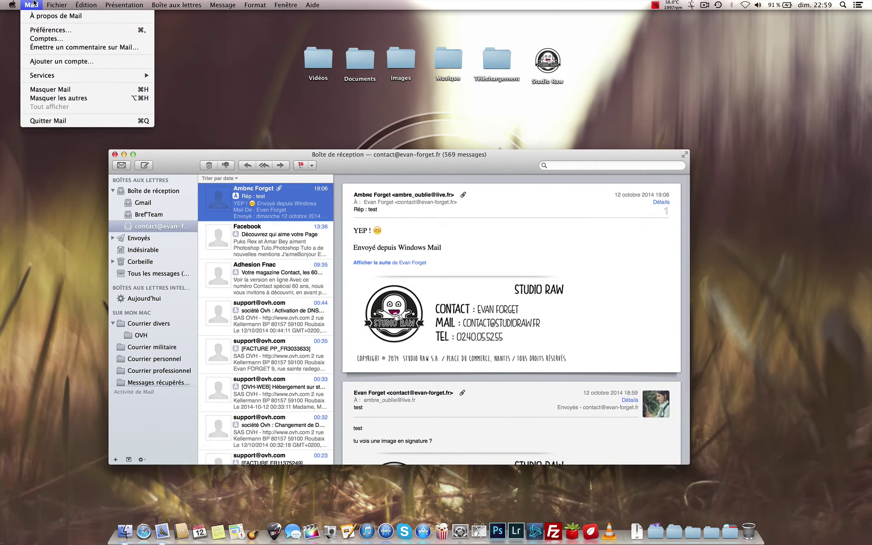
{"action": "left_click", "coordinate": [38, 31]}
{"action": "left_click", "coordinate": [123, 154]}
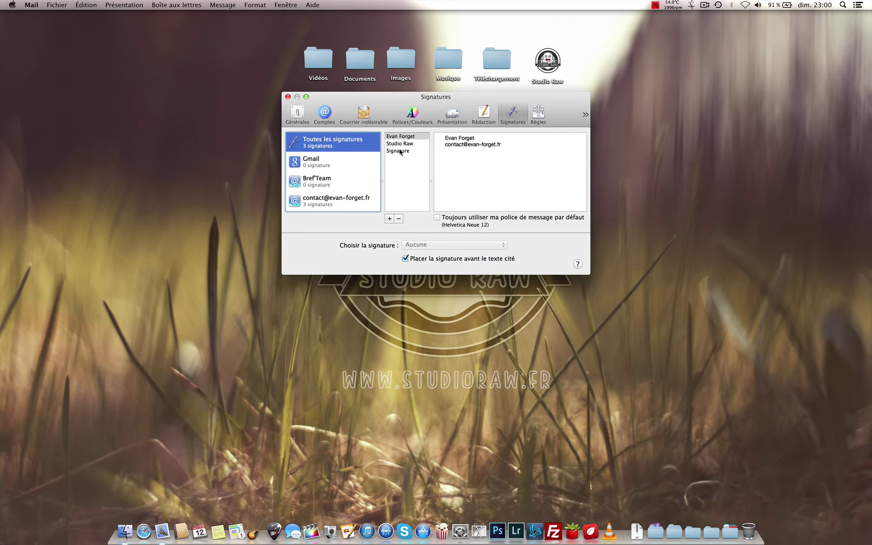
{"action": "left_click_drag", "start_coordinate": [392, 97], "coordinate": [399, 146]}
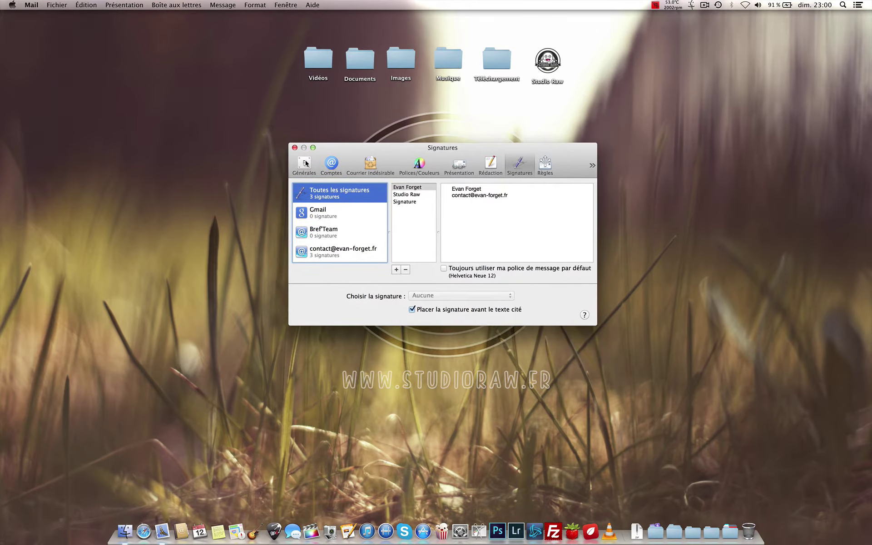
{"action": "left_click", "coordinate": [305, 163]}
Step: Select the contact account's name-and-address signature, then open the Studio Raw desktop folder
{"action": "left_click", "coordinate": [517, 170]}
{"action": "left_click", "coordinate": [359, 252]}
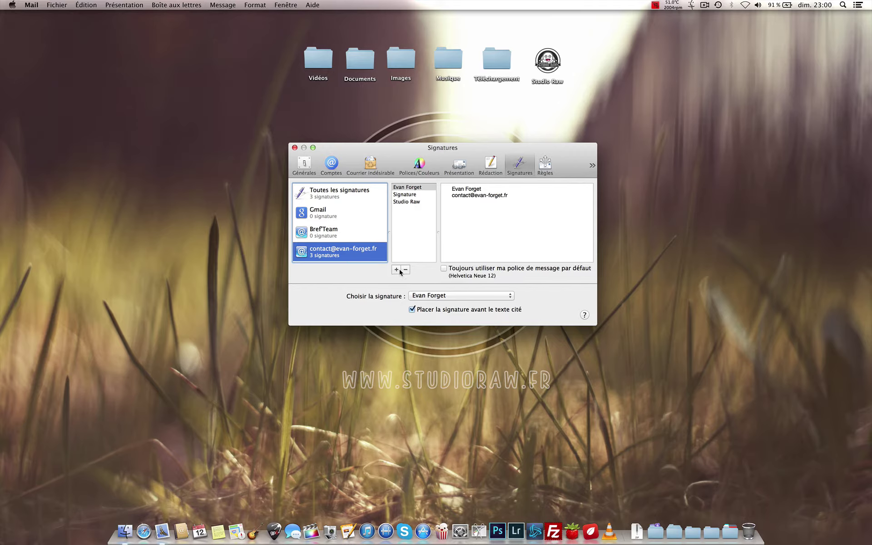
{"action": "left_click", "coordinate": [419, 191]}
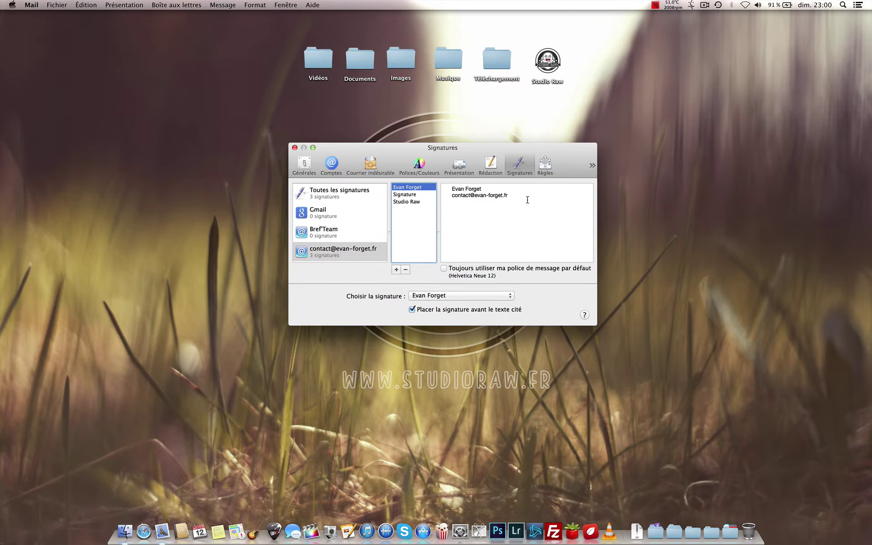
{"action": "double_click", "coordinate": [547, 61]}
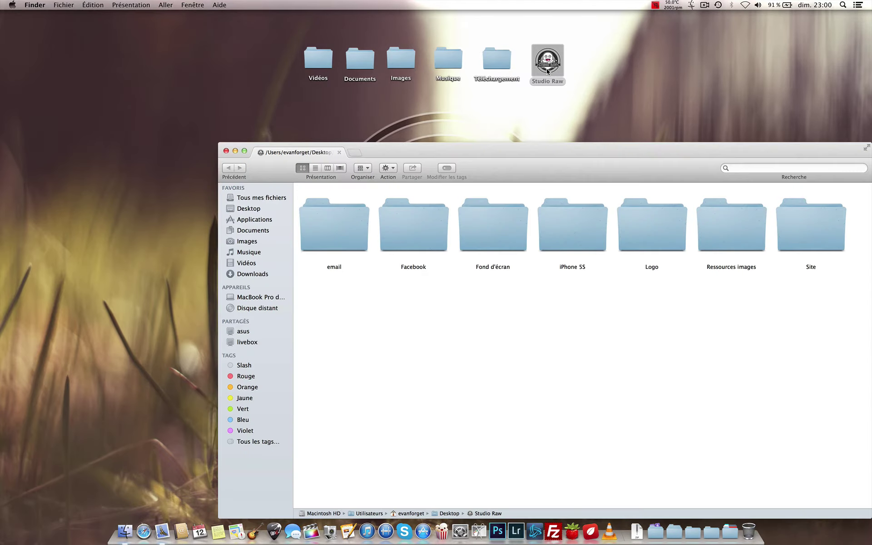
Step: Place the Finder and Signatures windows side by side and open the email folder
{"action": "left_click_drag", "start_coordinate": [390, 156], "coordinate": [781, 156]}
{"action": "left_click_drag", "start_coordinate": [563, 154], "coordinate": [300, 139]}
{"action": "left_click_drag", "start_coordinate": [827, 151], "coordinate": [580, 115]}
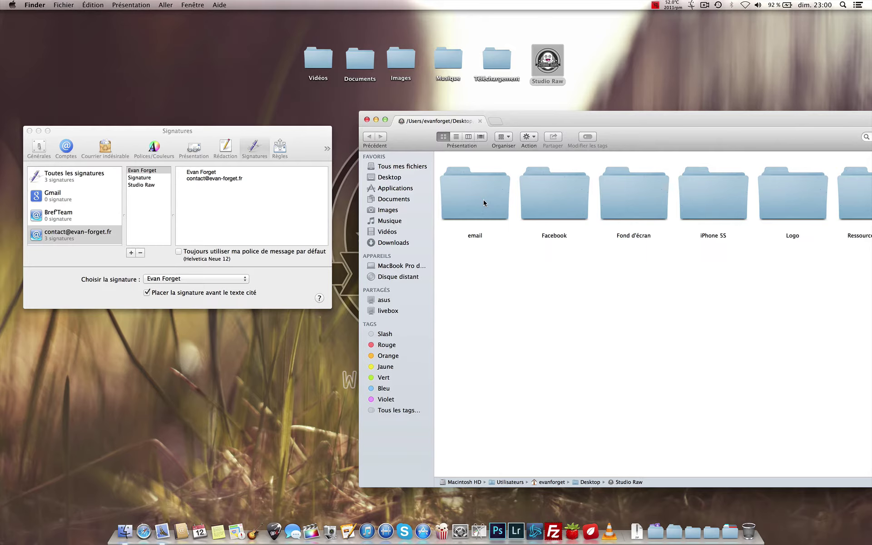
{"action": "double_click", "coordinate": [485, 203]}
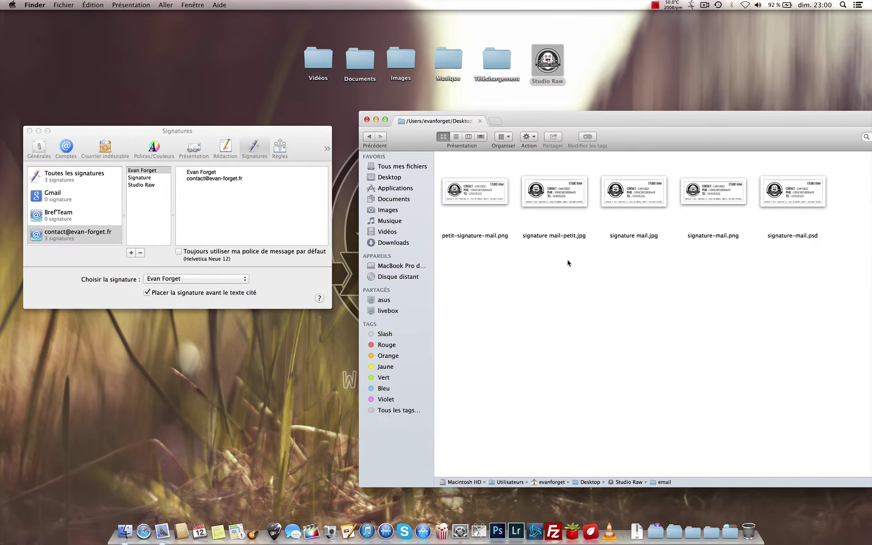
Step: Preview petit-signature-mail.png and check its pixel dimensions in Aperçu
{"action": "left_click", "coordinate": [490, 195]}
{"action": "key", "text": "space"}
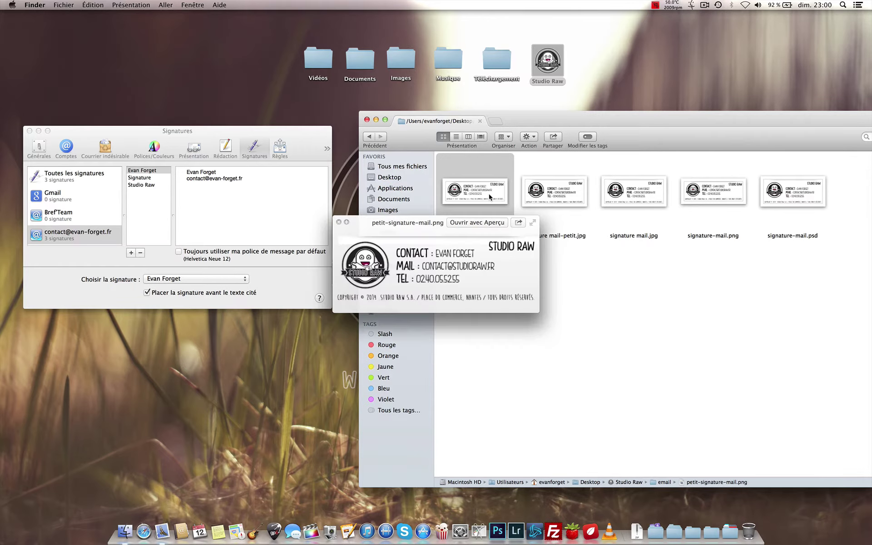
{"action": "key", "text": "space"}
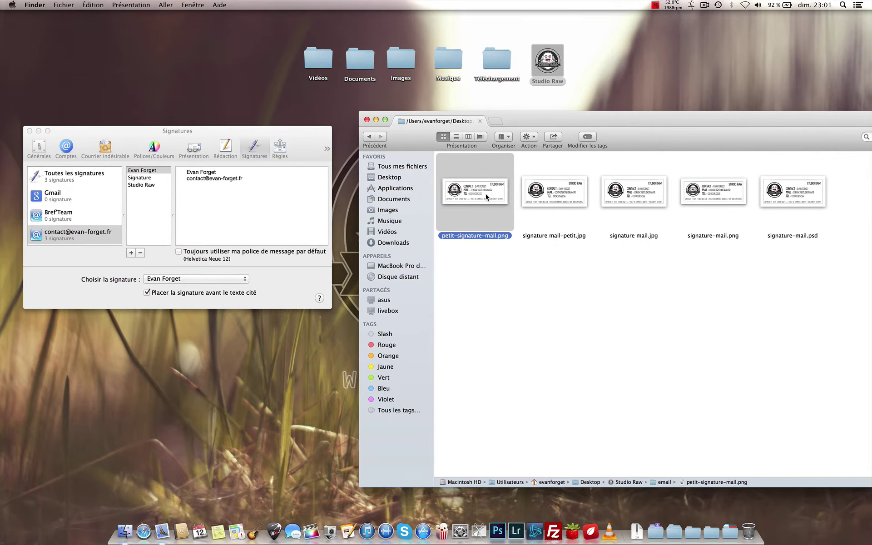
{"action": "double_click", "coordinate": [487, 196]}
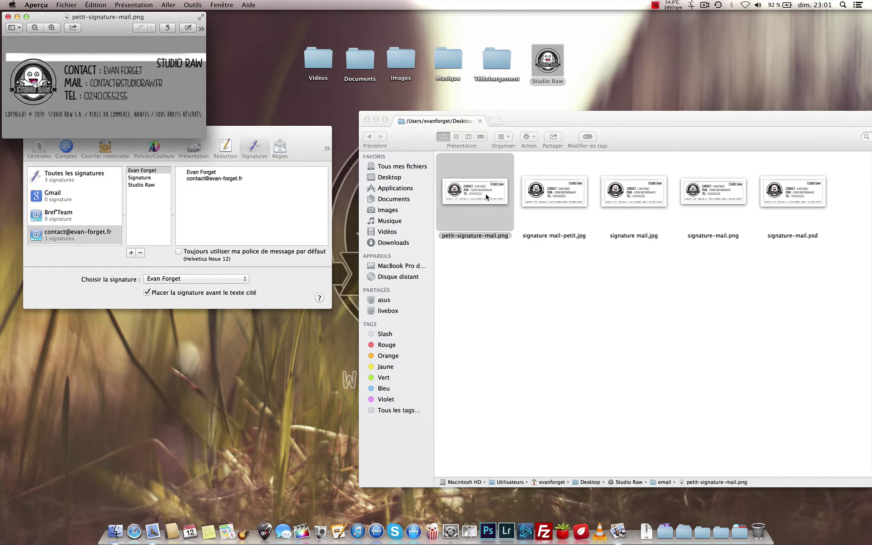
{"action": "key", "text": "super+i"}
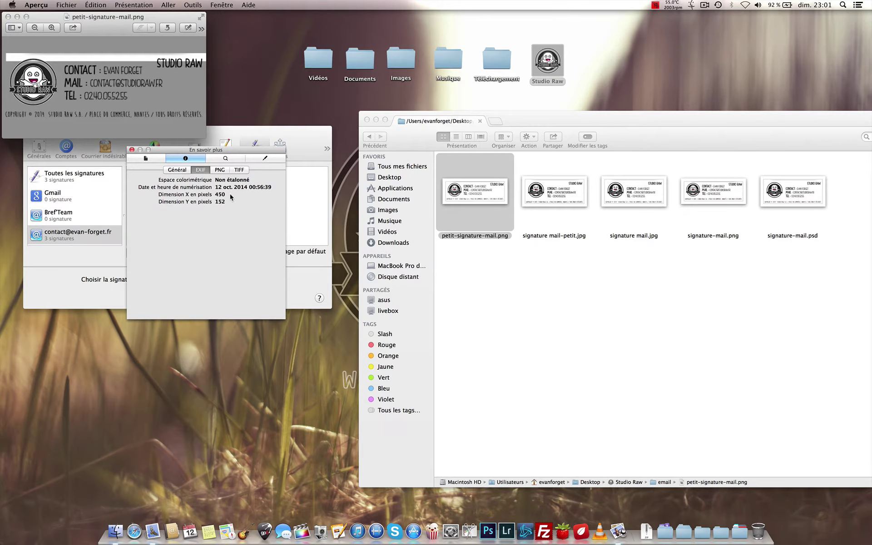
{"action": "left_click", "coordinate": [132, 150]}
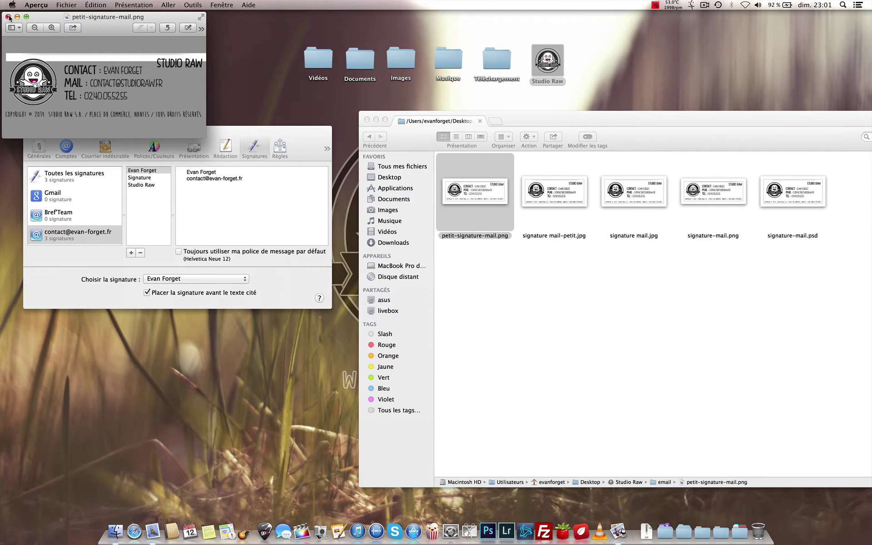
{"action": "left_click", "coordinate": [9, 17]}
{"action": "left_click", "coordinate": [608, 339]}
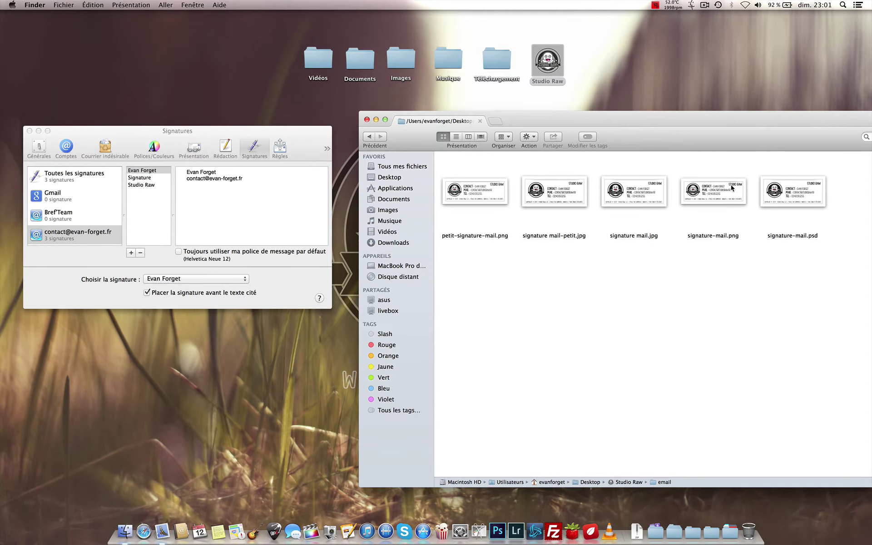
Step: Compare signature mail.jpg and signature mail-petit.jpg, ending back on petit-signature-mail.png
{"action": "left_click", "coordinate": [654, 187]}
{"action": "key", "text": "space"}
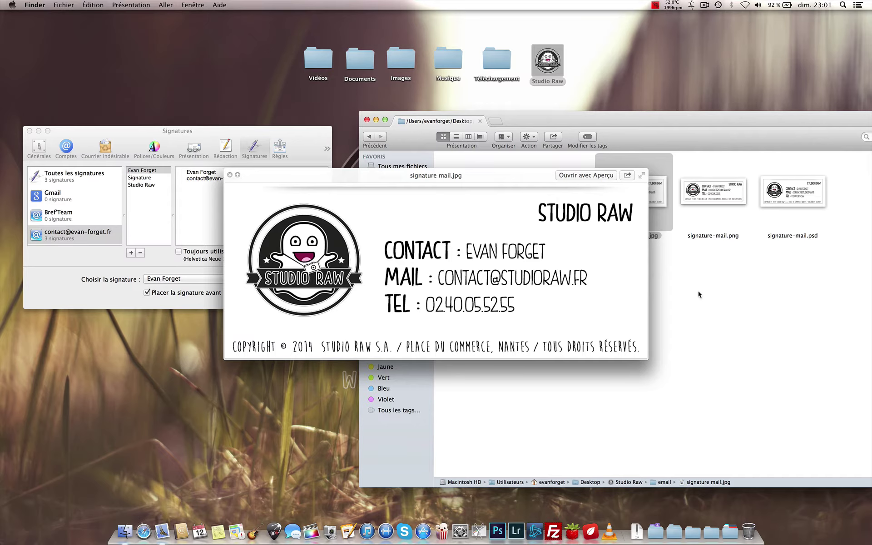
{"action": "key", "text": "super+i"}
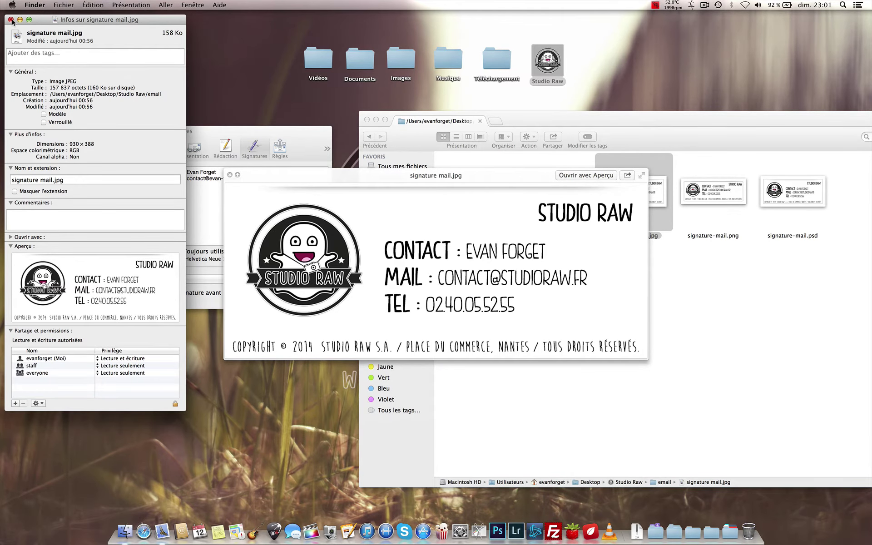
{"action": "left_click", "coordinate": [10, 20]}
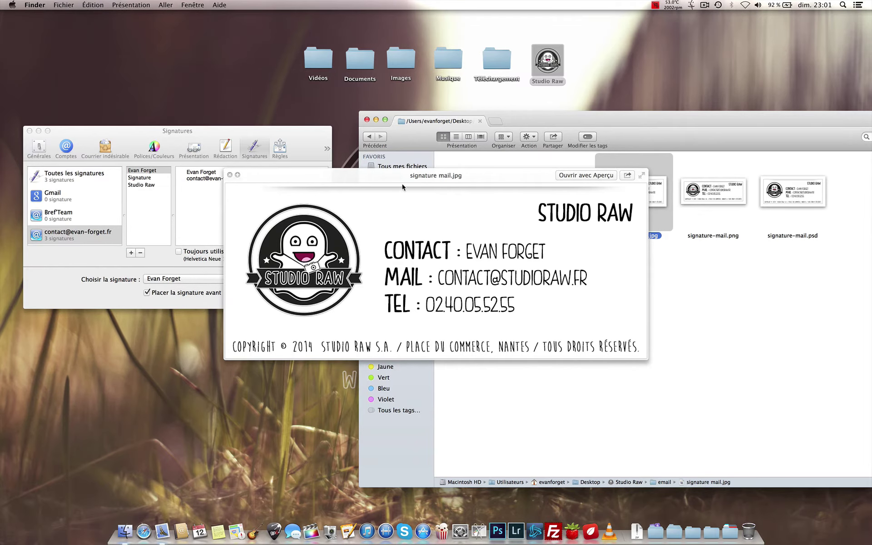
{"action": "left_click", "coordinate": [230, 175]}
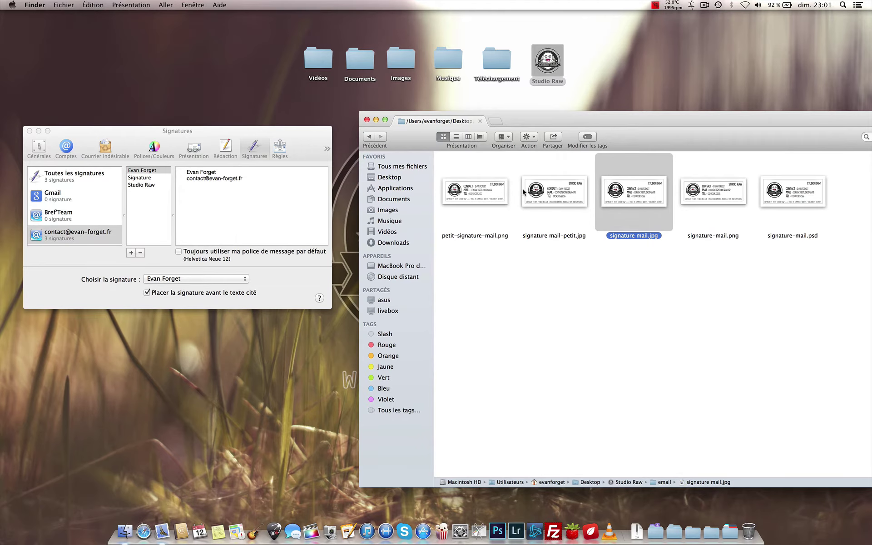
{"action": "left_click", "coordinate": [526, 192]}
{"action": "key", "text": "space"}
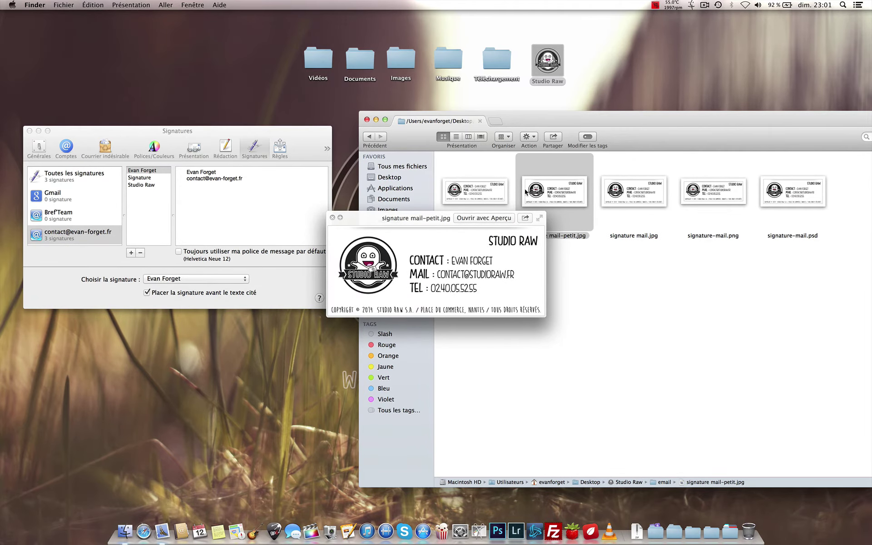
{"action": "key", "text": "Left"}
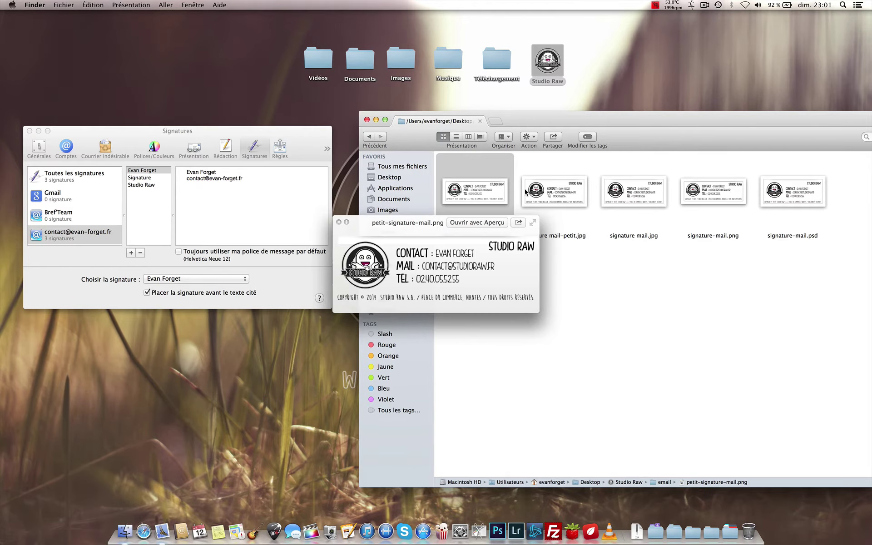
{"action": "key", "text": "space"}
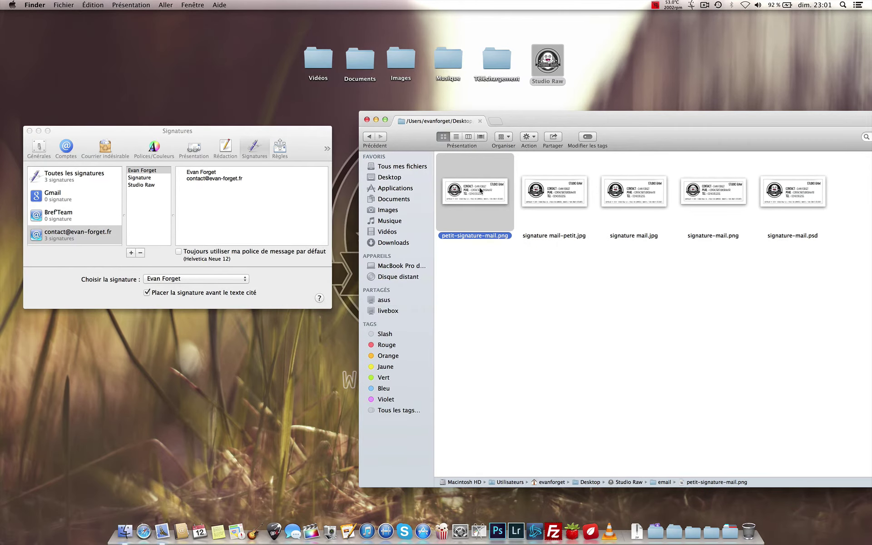
Step: Drop petit-signature-mail.png into the Evan Forget signature, close Signatures, and bring up the inbox
{"action": "mouse_move", "coordinate": [479, 190]}
{"action": "left_mouse_down"}
{"action": "mouse_move", "coordinate": [493, 193]}
{"action": "mouse_move", "coordinate": [391, 155]}
{"action": "mouse_move", "coordinate": [249, 220]}
{"action": "left_mouse_up"}
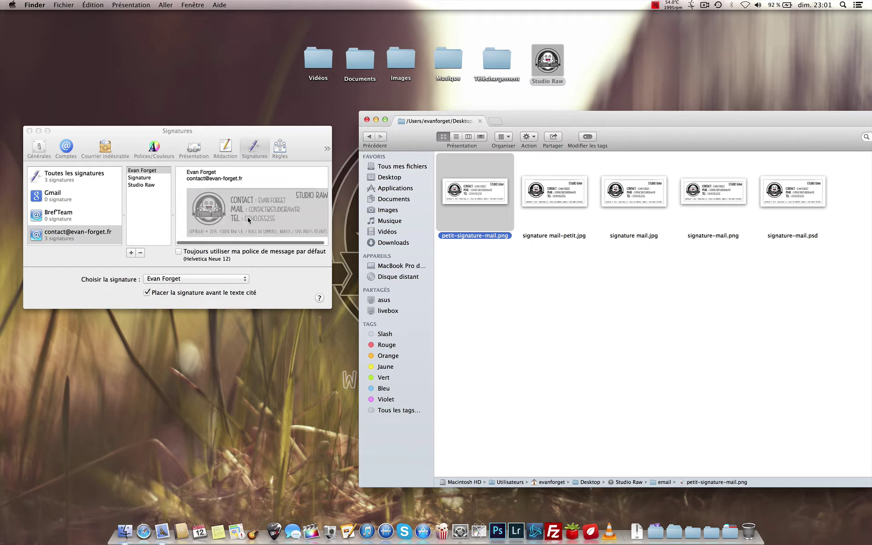
{"action": "left_click", "coordinate": [248, 218]}
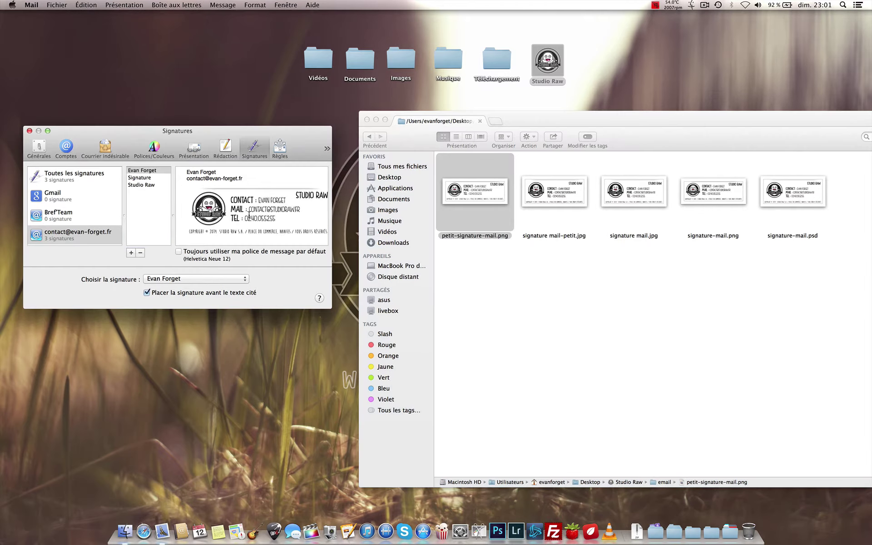
{"action": "left_click_drag", "start_coordinate": [249, 216], "coordinate": [220, 218]}
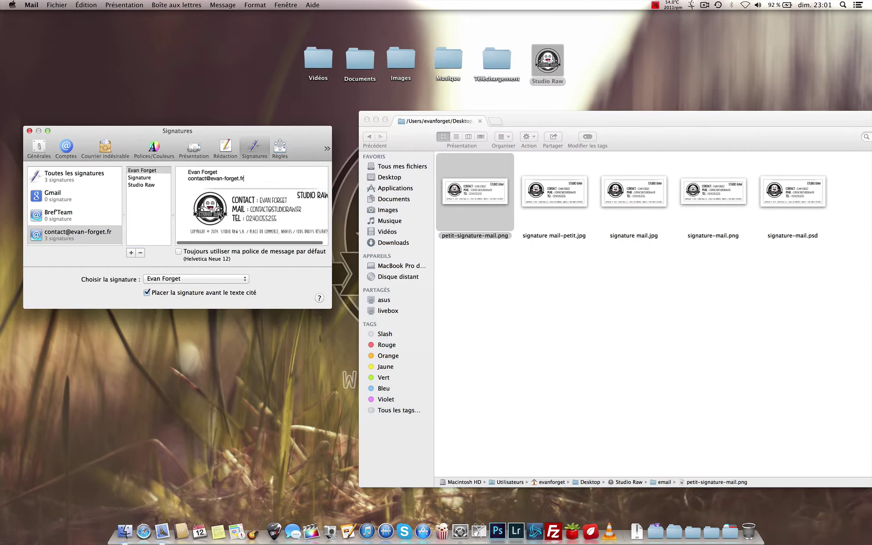
{"action": "left_click", "coordinate": [29, 130]}
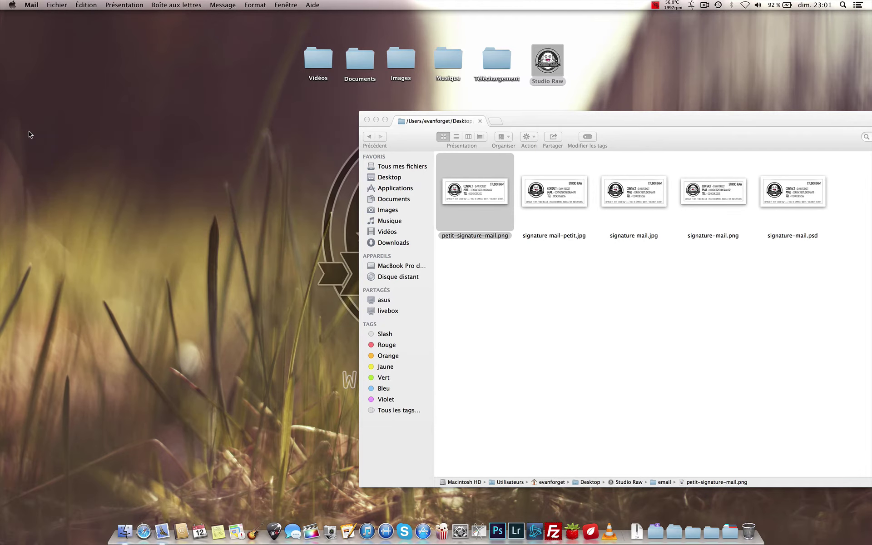
{"action": "left_click", "coordinate": [159, 536]}
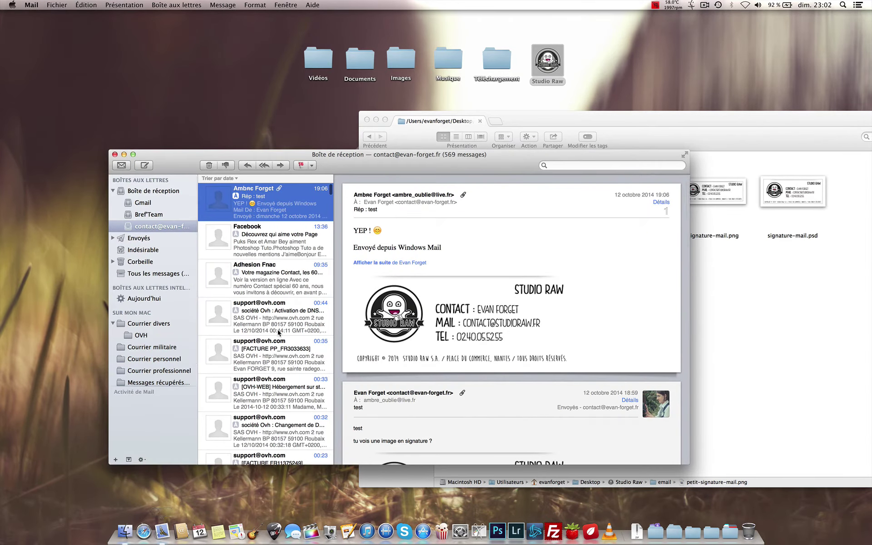
Step: Start a new message, minimize the inbox and close the Finder window
{"action": "key", "text": "super+n"}
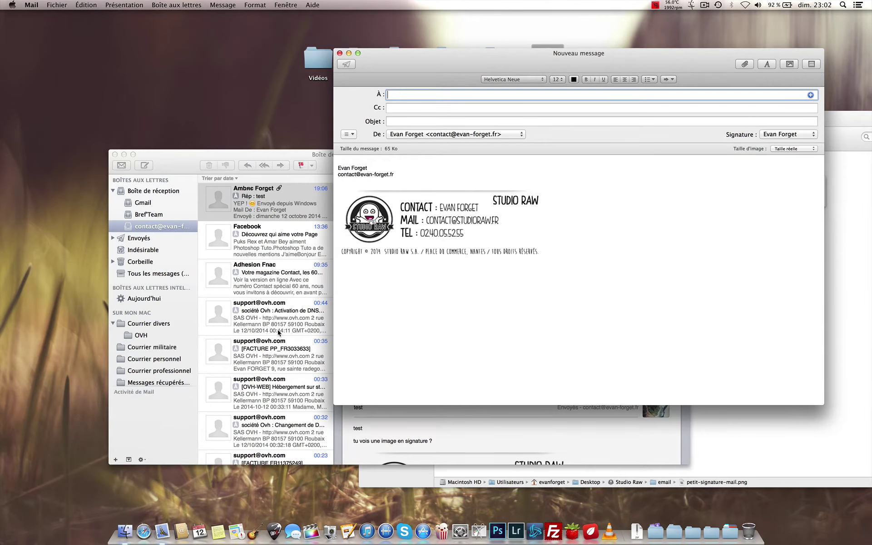
{"action": "left_click", "coordinate": [124, 155]}
{"action": "left_click_drag", "start_coordinate": [438, 61], "coordinate": [308, 43]}
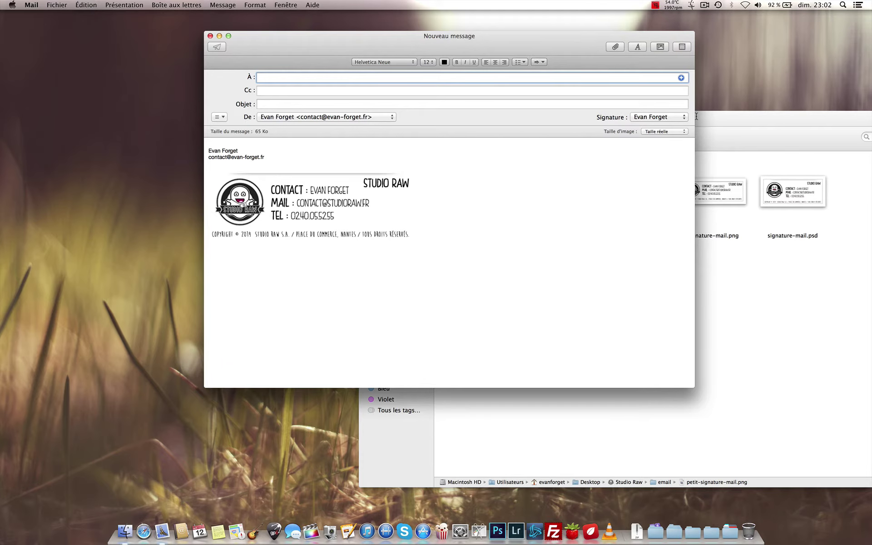
{"action": "left_click", "coordinate": [725, 118]}
{"action": "left_click", "coordinate": [368, 119]}
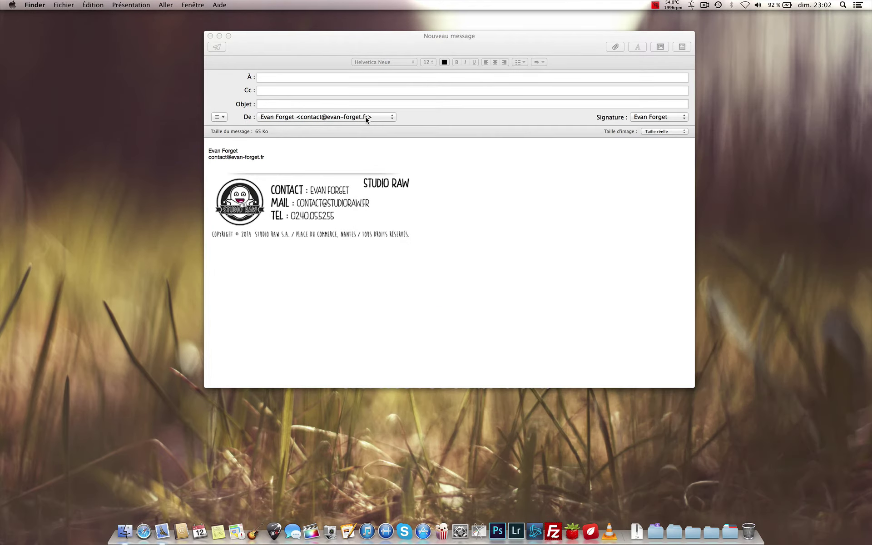
{"action": "left_click", "coordinate": [590, 120]}
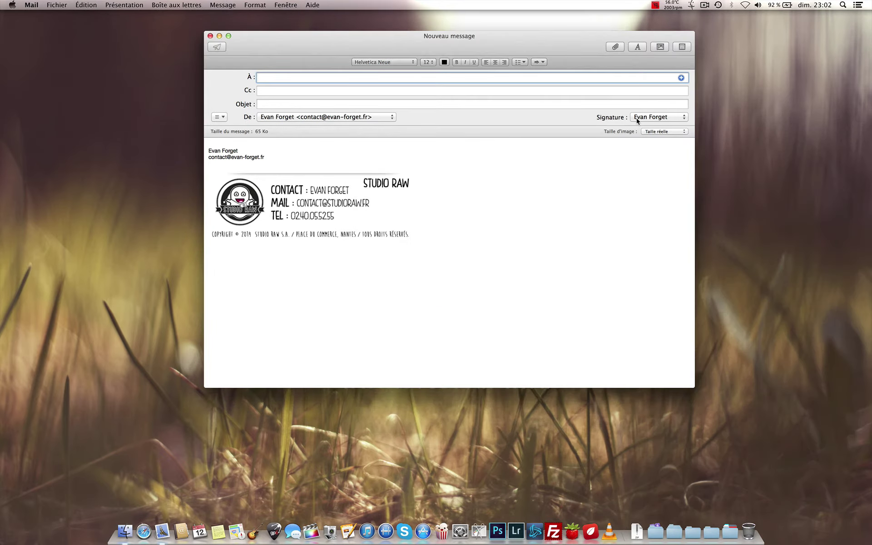
Step: Try the Signature and Studio Raw signatures, set Aucune, then choose Modifier
{"action": "left_click", "coordinate": [637, 118]}
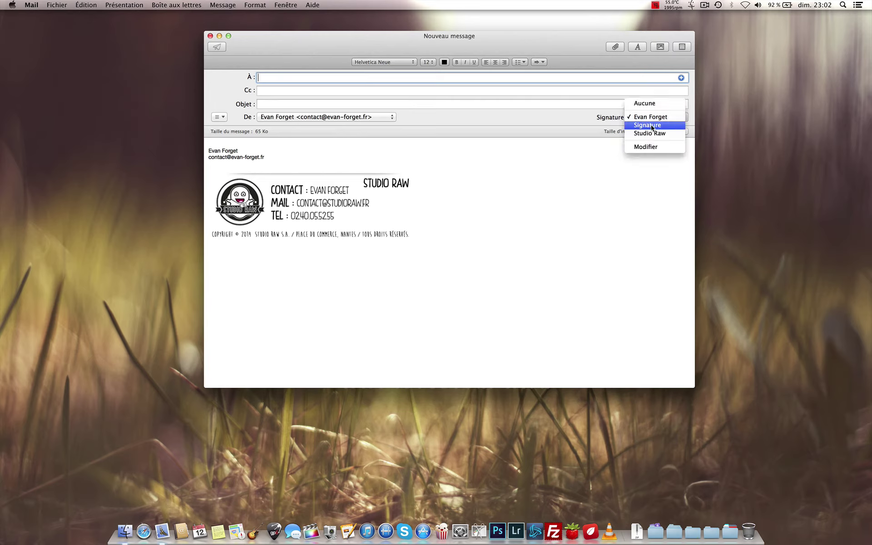
{"action": "left_click", "coordinate": [651, 125]}
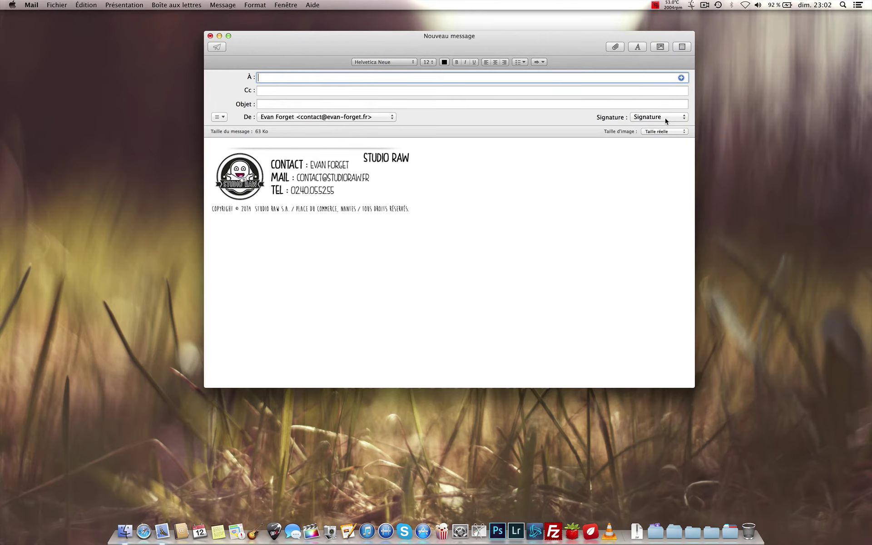
{"action": "left_click", "coordinate": [665, 118]}
{"action": "left_click", "coordinate": [663, 124]}
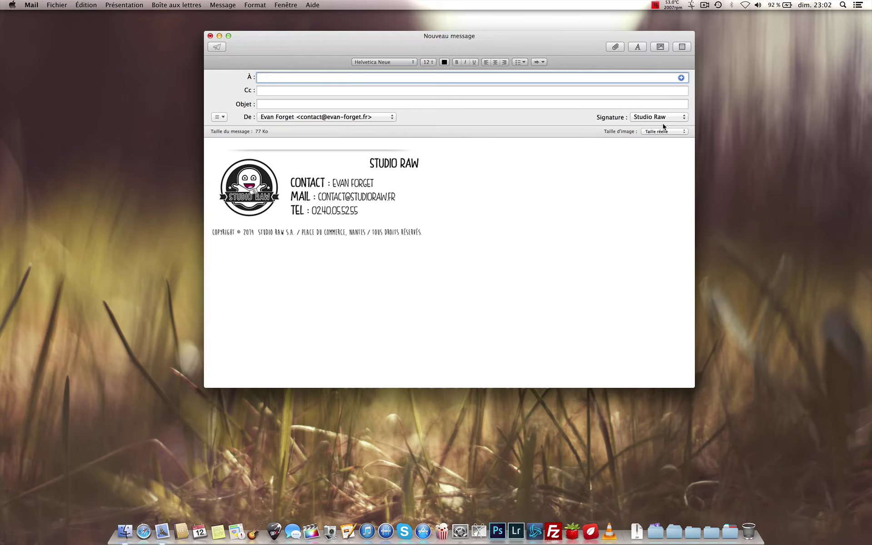
{"action": "left_click", "coordinate": [664, 118]}
{"action": "key", "text": "Escape"}
{"action": "left_click", "coordinate": [655, 118]}
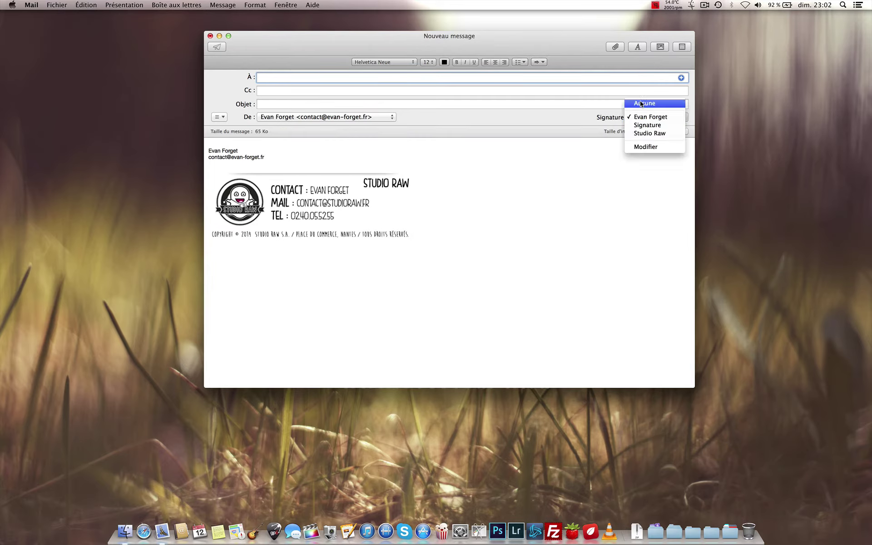
{"action": "left_click", "coordinate": [642, 104]}
{"action": "left_click", "coordinate": [644, 119]}
{"action": "left_click", "coordinate": [642, 161]}
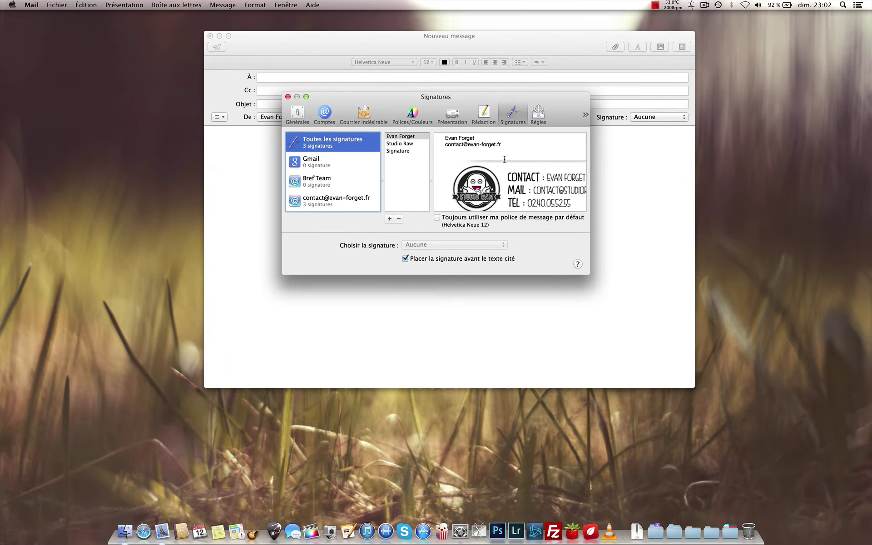
Step: Clear the Evan Forget signature's banner and text, type 'Coucou', and close Signatures
{"action": "left_click", "coordinate": [525, 181]}
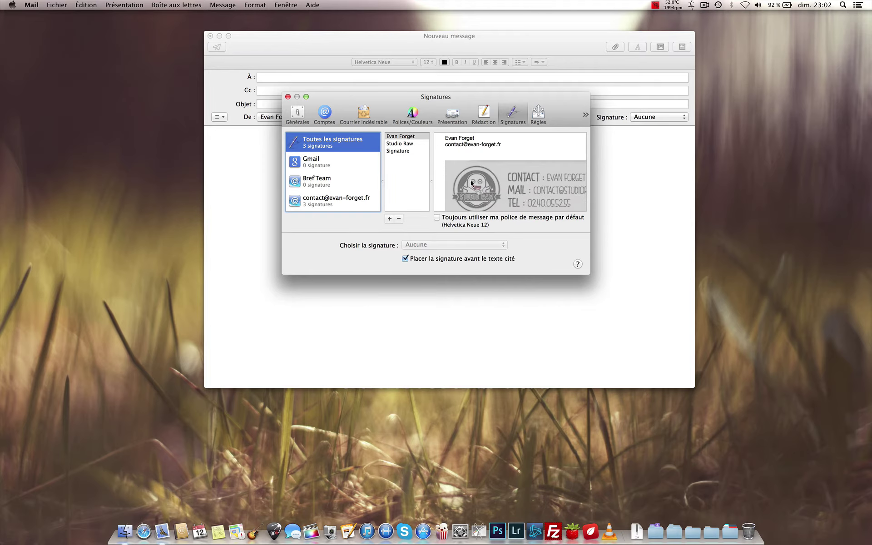
{"action": "left_click", "coordinate": [459, 159]}
{"action": "left_click_drag", "start_coordinate": [444, 157], "coordinate": [483, 180]}
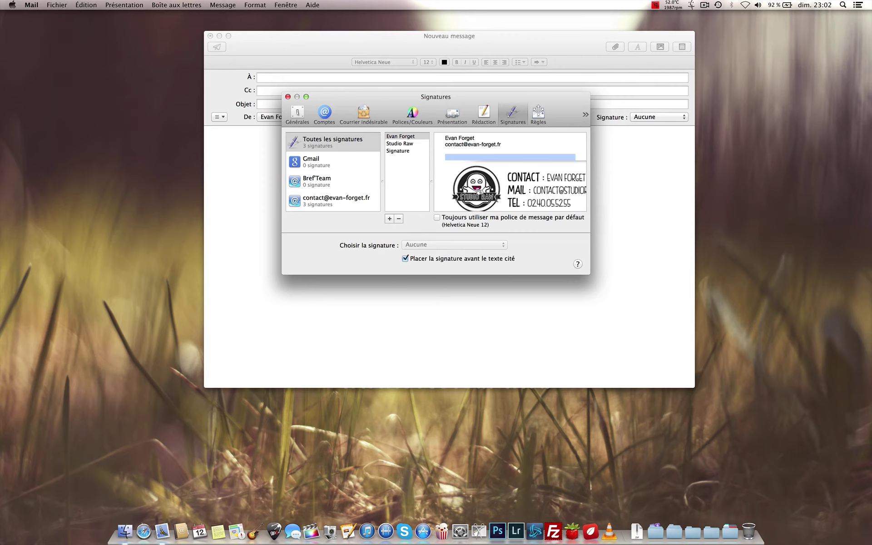
{"action": "scroll", "coordinate": [496, 199], "scroll_direction": "down", "scroll_amount": 2}
{"action": "key", "text": "cmd+a"}
{"action": "key", "text": "BackSpace"}
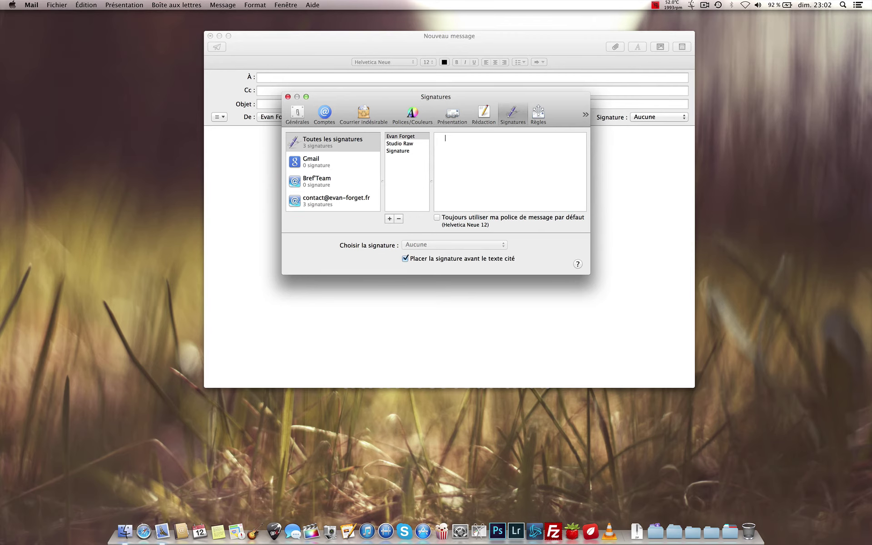
{"action": "type", "text": "Coucou."}
{"action": "left_click", "coordinate": [288, 97]}
Step: Insert the Evan Forget signature into the message, then remove it again
{"action": "left_click", "coordinate": [655, 118]}
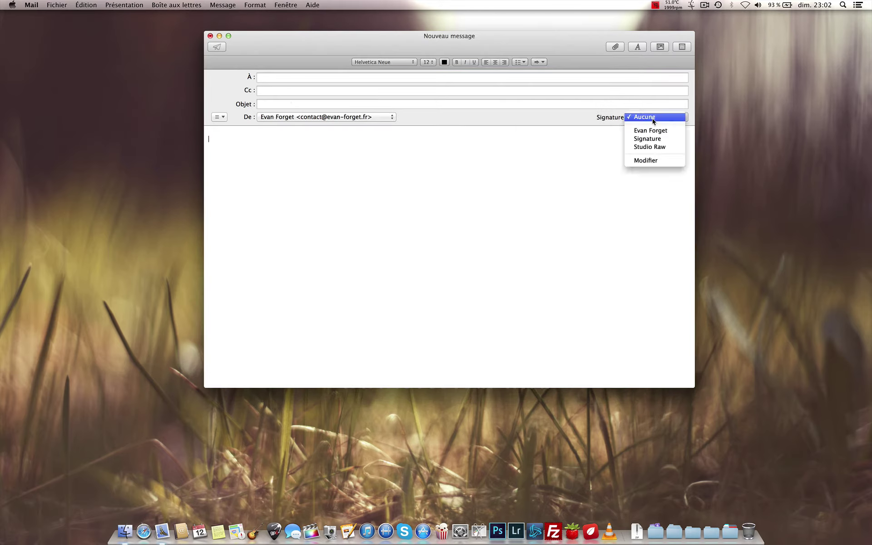
{"action": "left_click", "coordinate": [653, 132]}
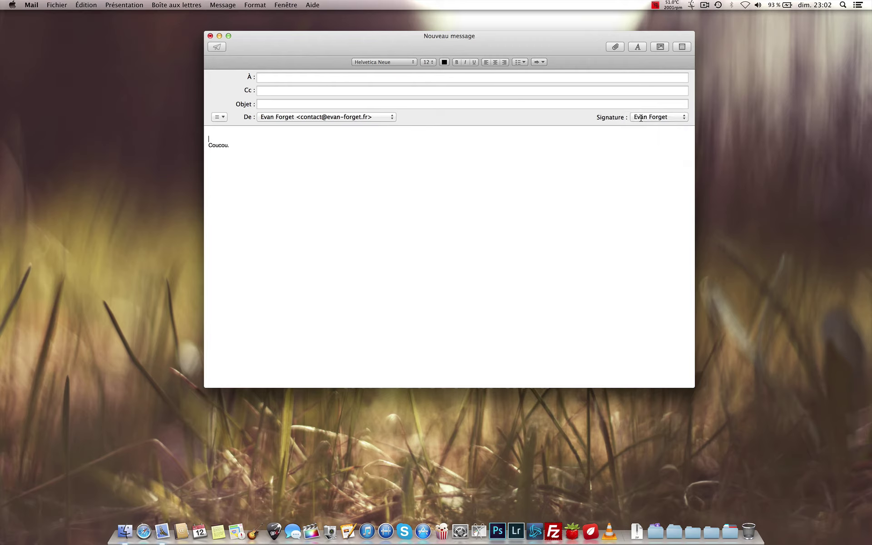
{"action": "key", "text": "super+a"}
{"action": "key", "text": "BackSpace"}
Step: Reopen signature editing via Modifier and delete the 'Coucou.' text from Evan Forget
{"action": "left_click", "coordinate": [668, 118]}
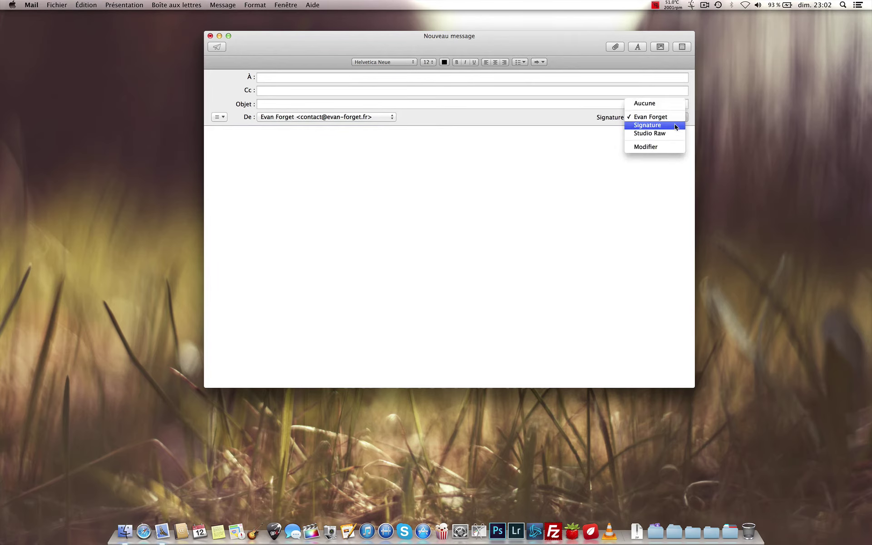
{"action": "left_click", "coordinate": [662, 145]}
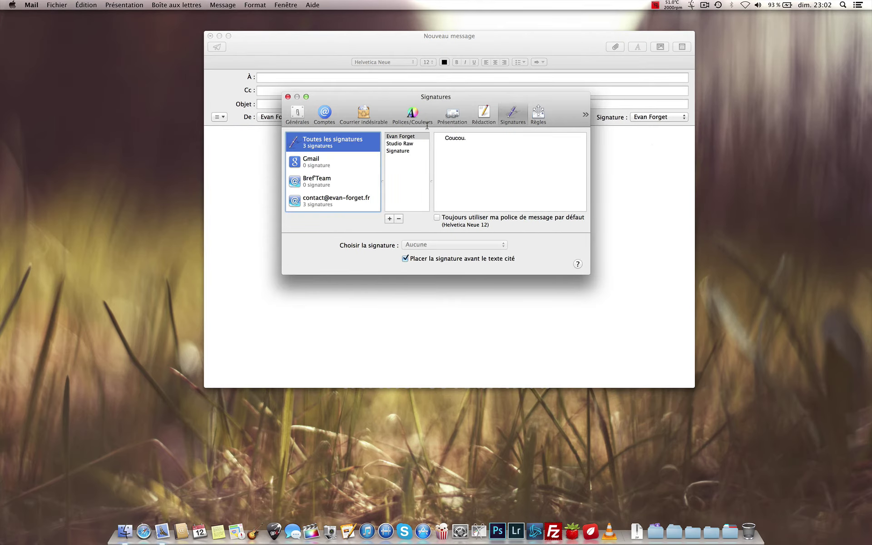
{"action": "left_click_drag", "start_coordinate": [477, 143], "coordinate": [439, 139]}
{"action": "key", "text": "BackSpace"}
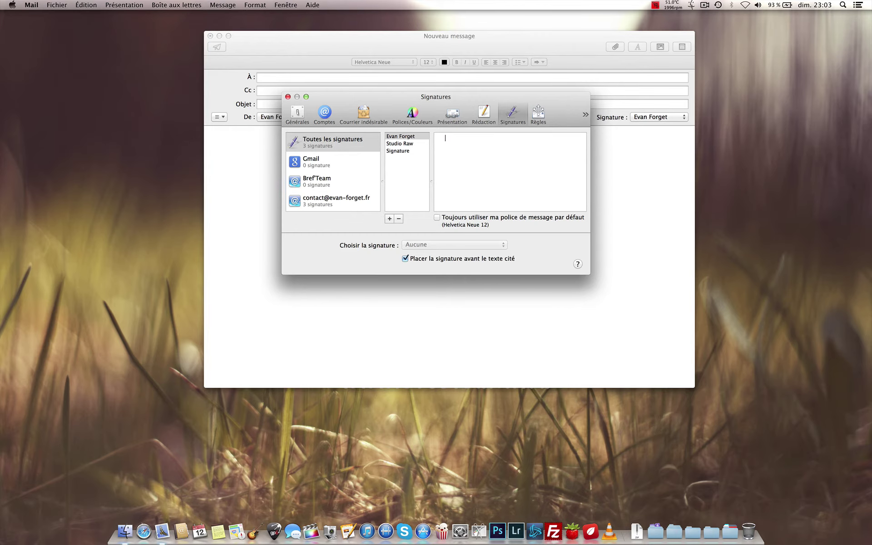
Step: Browse to Desktop > Studio Raw > email and drag petit-signature-mail.png into the Evan Forget signature
{"action": "left_click", "coordinate": [126, 532]}
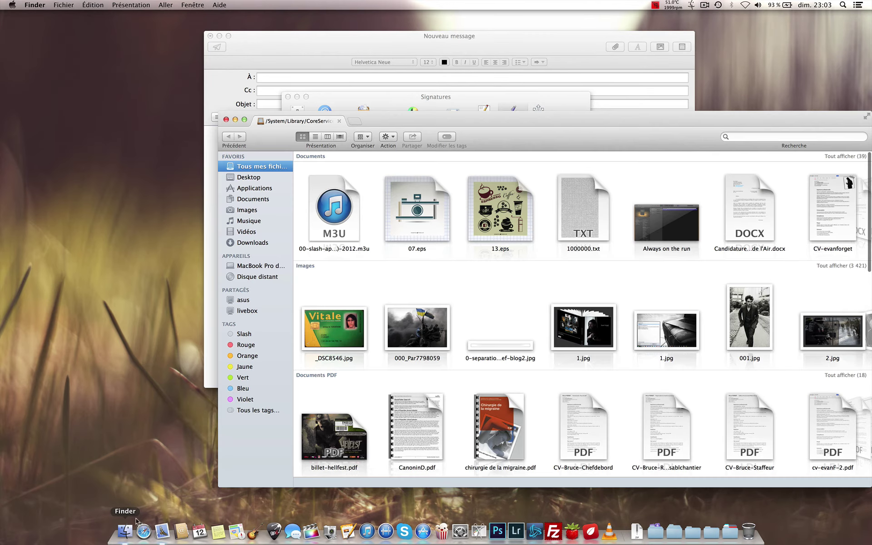
{"action": "left_click", "coordinate": [259, 181]}
{"action": "double_click", "coordinate": [508, 172]}
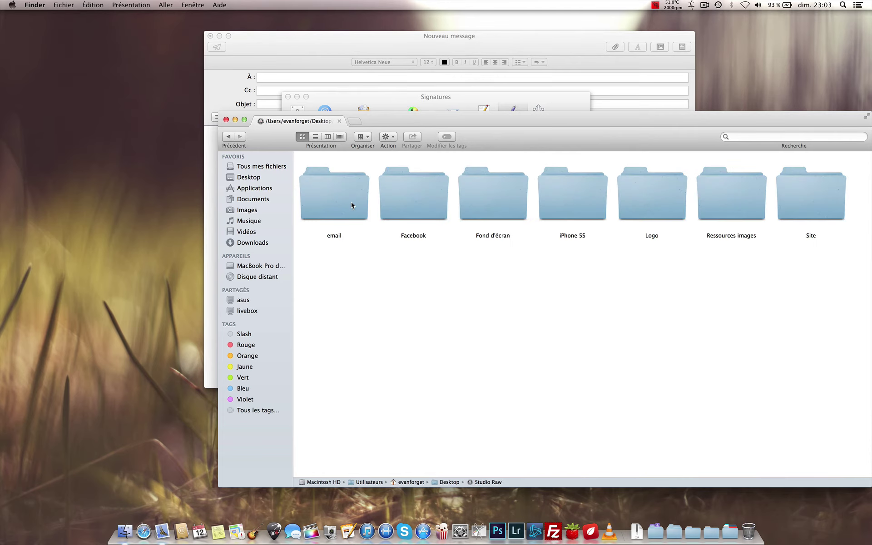
{"action": "double_click", "coordinate": [351, 202]}
{"action": "mouse_move", "coordinate": [414, 122]}
{"action": "left_mouse_down"}
{"action": "mouse_move", "coordinate": [620, 145]}
{"action": "mouse_move", "coordinate": [773, 122]}
{"action": "left_mouse_up"}
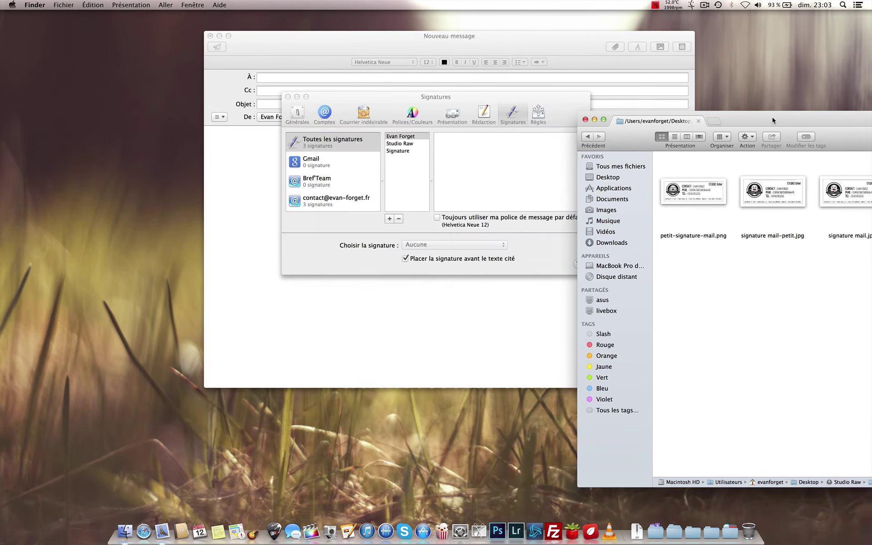
{"action": "left_click_drag", "start_coordinate": [709, 193], "coordinate": [500, 175]}
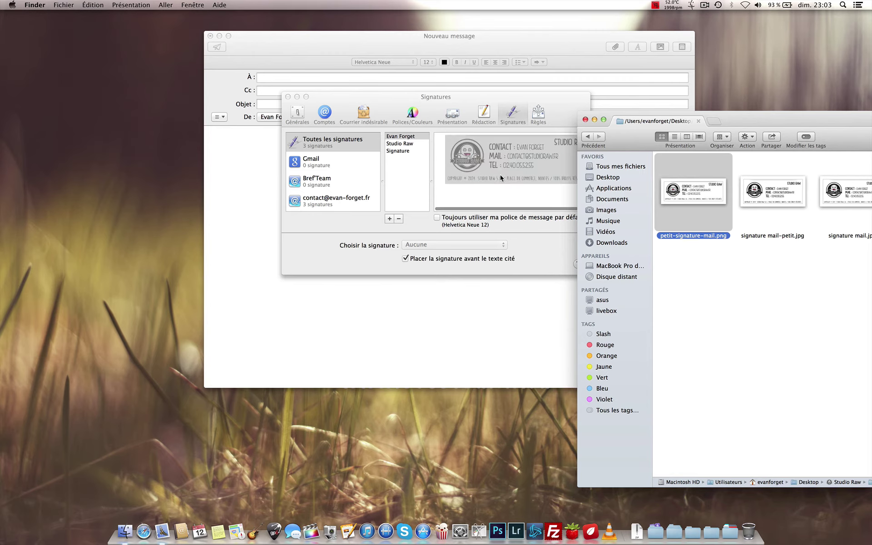
{"action": "left_click", "coordinate": [586, 122]}
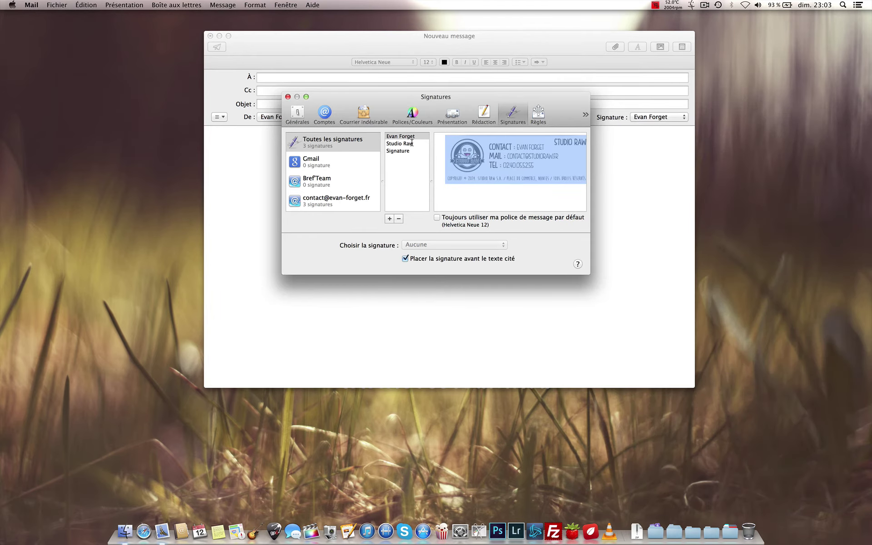
Step: Close Signatures and set the new message's signature to Evan Forget
{"action": "left_click", "coordinate": [287, 97]}
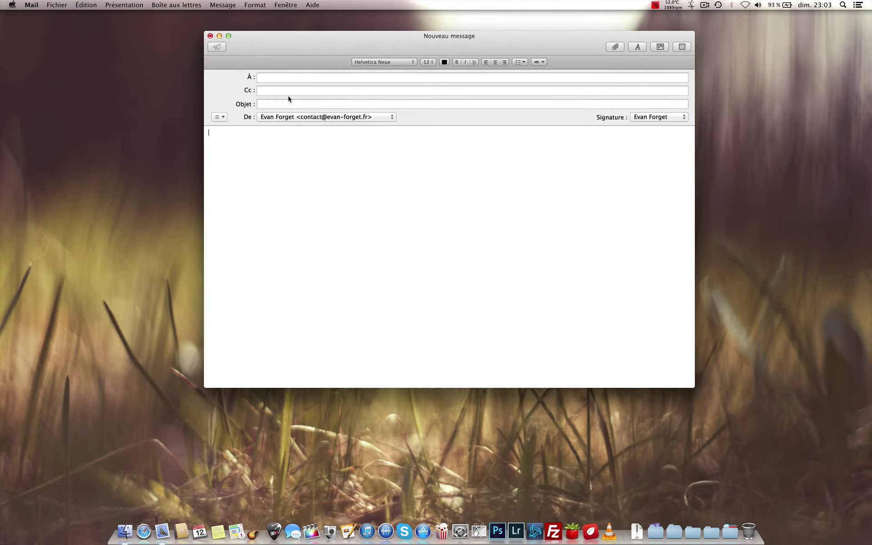
{"action": "left_click", "coordinate": [657, 117]}
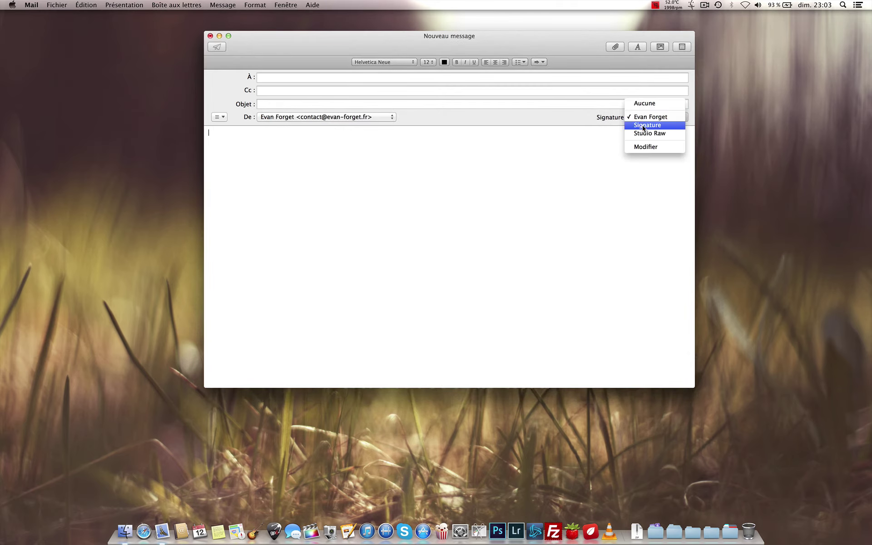
{"action": "left_click", "coordinate": [649, 125]}
{"action": "left_click", "coordinate": [648, 119]}
{"action": "left_click", "coordinate": [650, 108]}
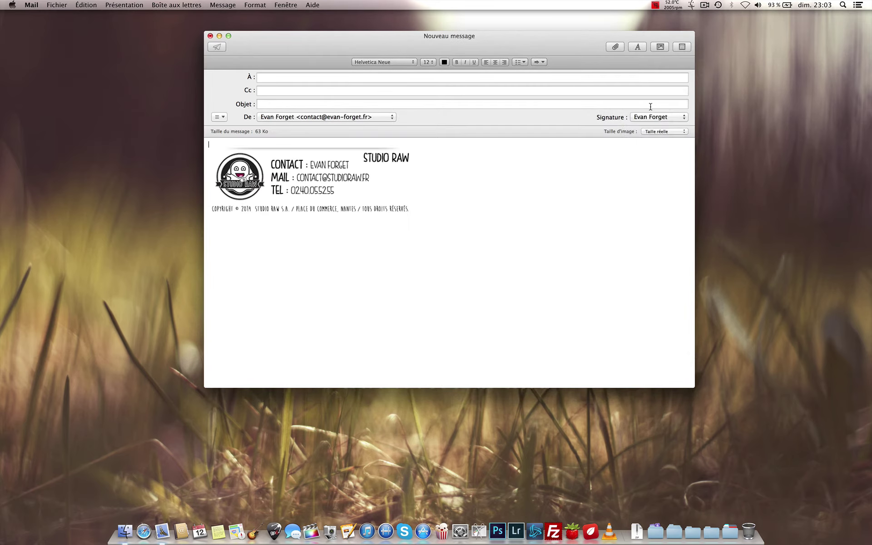
Step: Address the message to your own e-mail and enter subject 'Coucou. Tu veux voir ma ... Signature ?'
{"action": "left_click", "coordinate": [306, 78]}
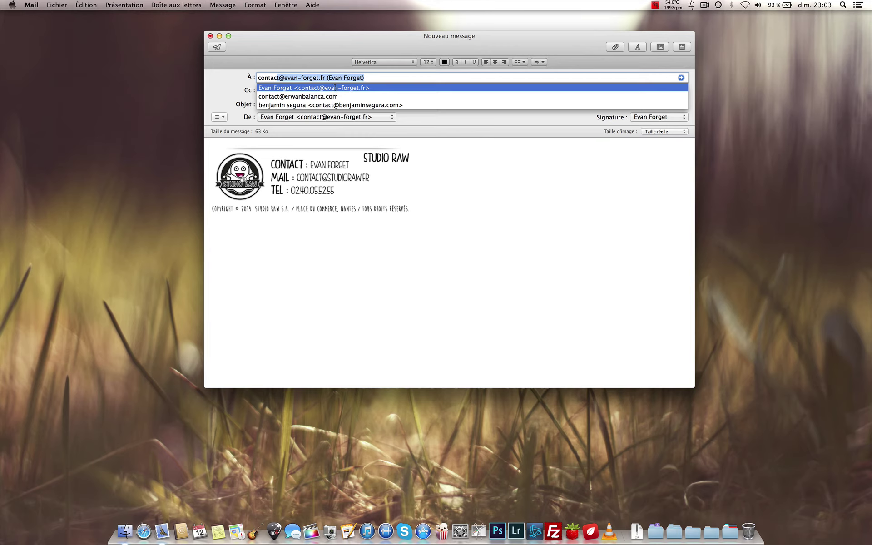
{"action": "key", "text": "Return"}
{"action": "left_click", "coordinate": [289, 104]}
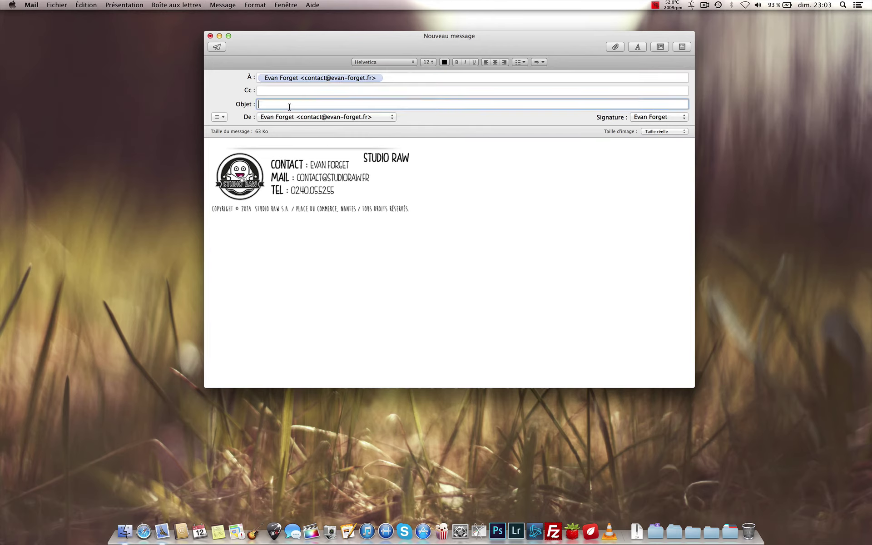
{"action": "type", "text": "Coucou. Tu veux voir ma "}
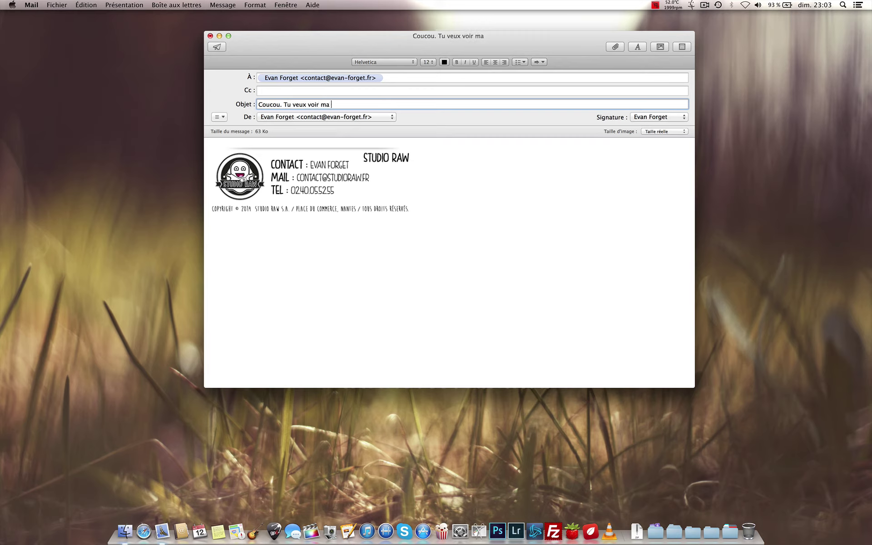
{"action": "type", "text": "... Signat"}
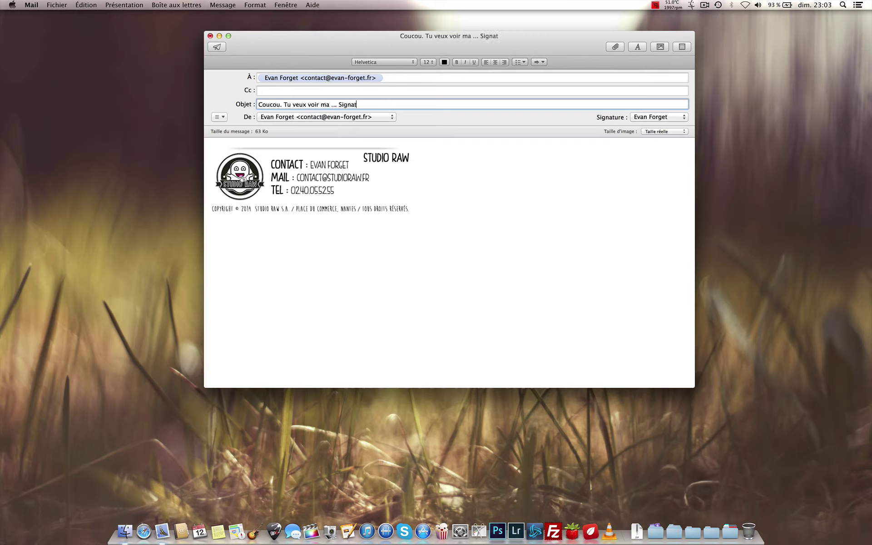
{"action": "type", "text": "ure ?"}
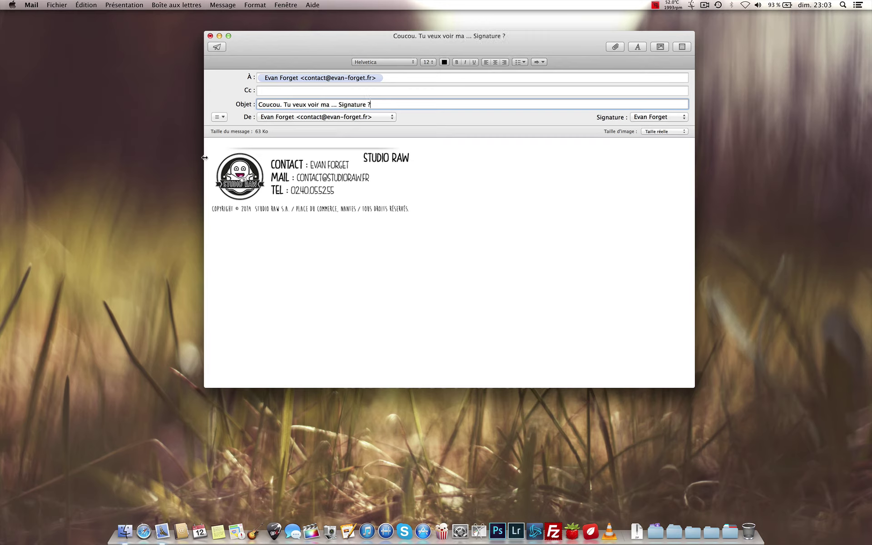
{"action": "left_click", "coordinate": [219, 49]}
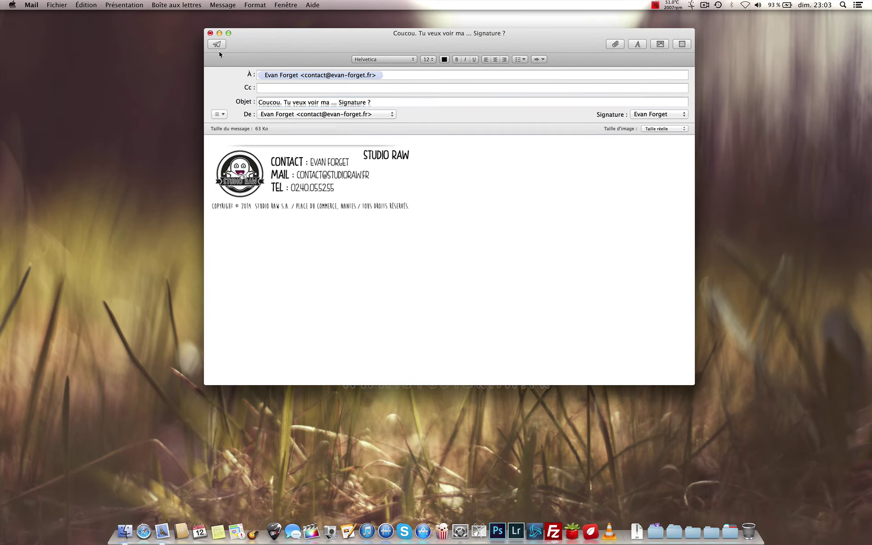
{"action": "left_click", "coordinate": [219, 54]}
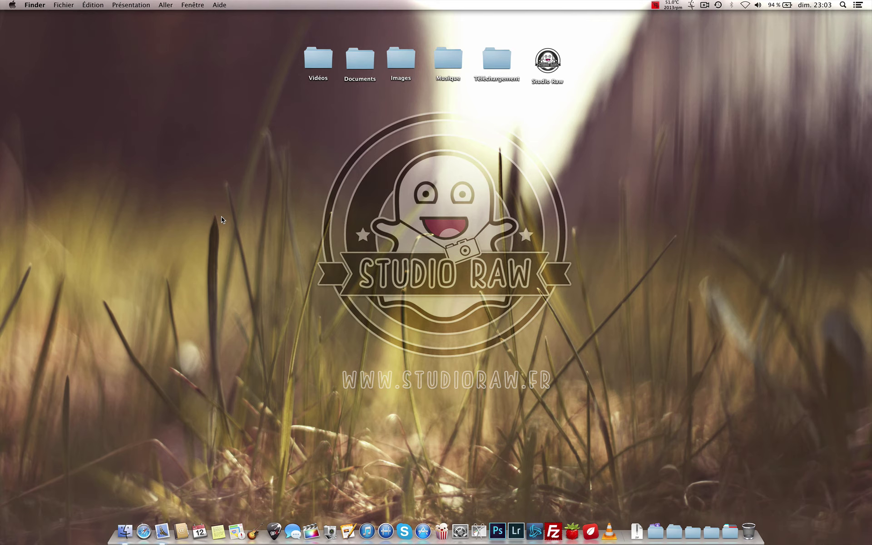
{"action": "left_click", "coordinate": [162, 531]}
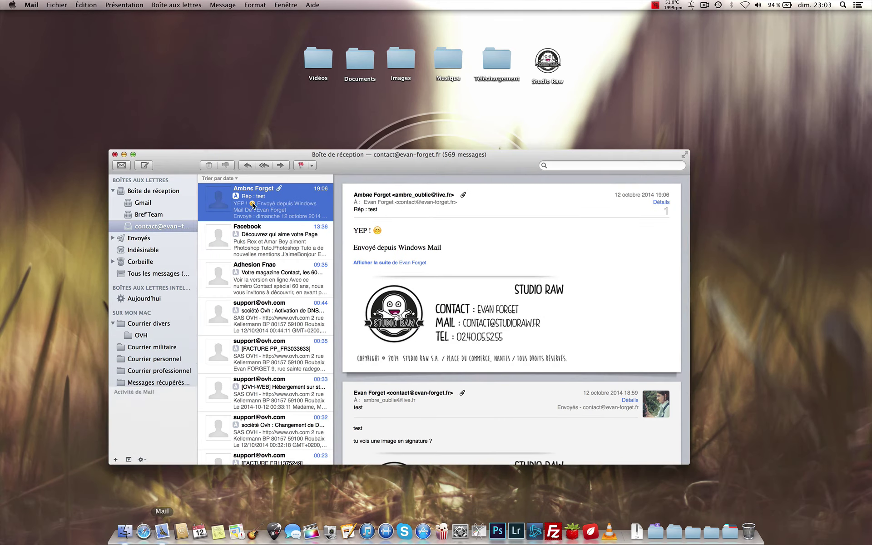
Step: Open the newly arrived test message to show its Studio Raw banner signature
{"action": "scroll", "coordinate": [260, 187], "scroll_direction": "up", "scroll_amount": 3}
{"action": "scroll", "coordinate": [261, 186], "scroll_direction": "up", "scroll_amount": 5}
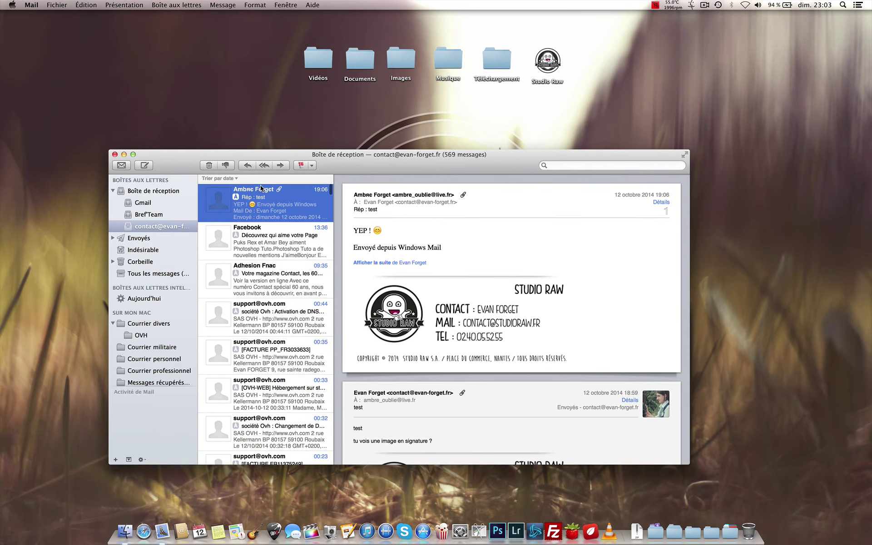
{"action": "scroll", "coordinate": [499, 288], "scroll_direction": "up", "scroll_amount": 3}
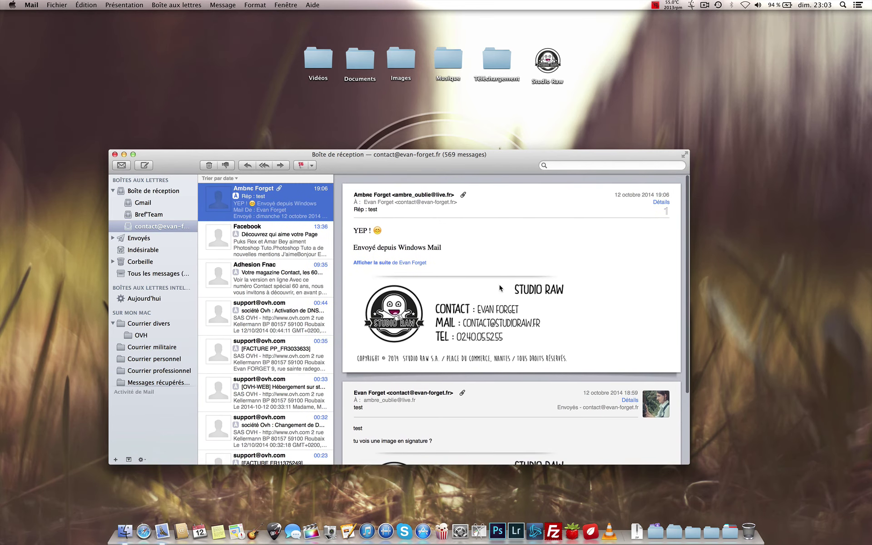
{"action": "scroll", "coordinate": [500, 287], "scroll_direction": "down", "scroll_amount": 5}
{"action": "scroll", "coordinate": [500, 285], "scroll_direction": "up", "scroll_amount": 5}
{"action": "scroll", "coordinate": [447, 306], "scroll_direction": "down", "scroll_amount": 5}
{"action": "scroll", "coordinate": [459, 318], "scroll_direction": "up", "scroll_amount": 5}
{"action": "scroll", "coordinate": [477, 341], "scroll_direction": "down", "scroll_amount": 4}
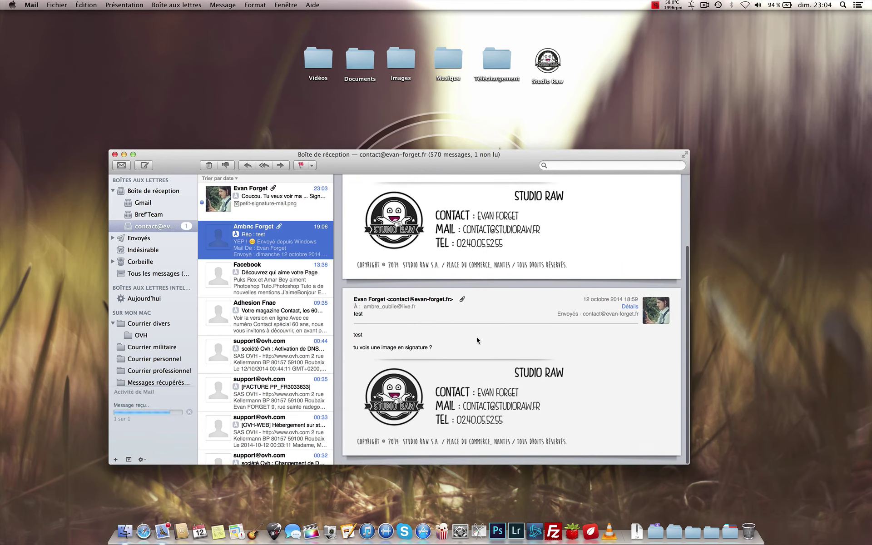
{"action": "scroll", "coordinate": [477, 341], "scroll_direction": "up", "scroll_amount": 5}
{"action": "left_click", "coordinate": [286, 190]}
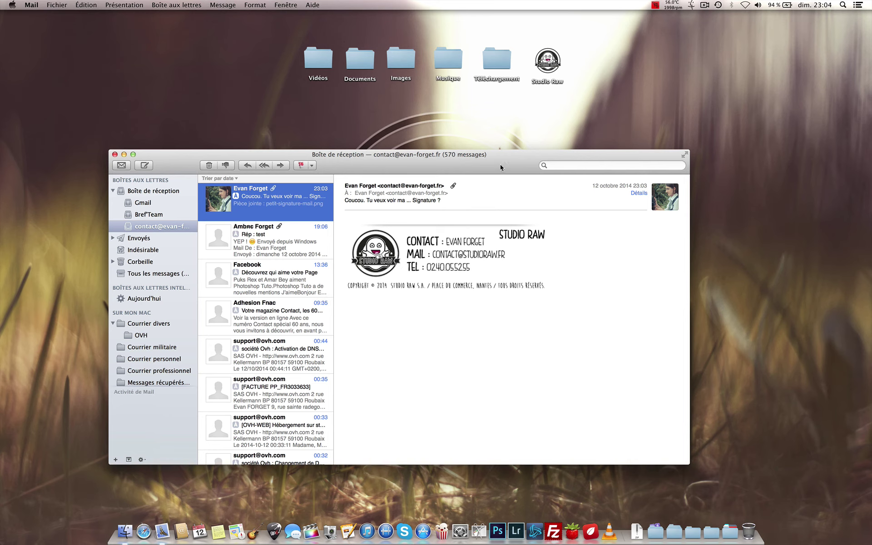
Step: Inspect the banner signature image, then hide Mail to reveal the desktop and launch Safari
{"action": "left_click", "coordinate": [406, 258]}
{"action": "left_click", "coordinate": [408, 345]}
{"action": "left_click_drag", "start_coordinate": [506, 173], "coordinate": [550, 125]}
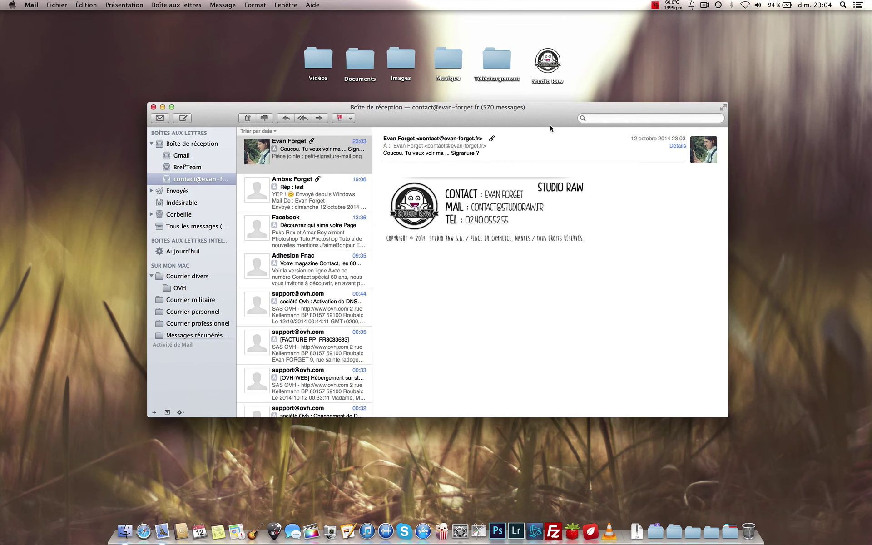
{"action": "key", "text": "super+h"}
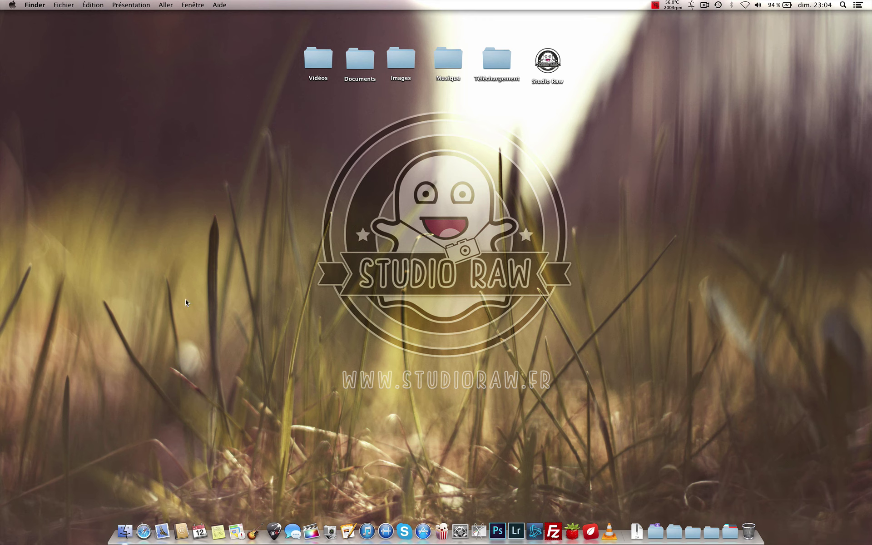
{"action": "left_click", "coordinate": [144, 532]}
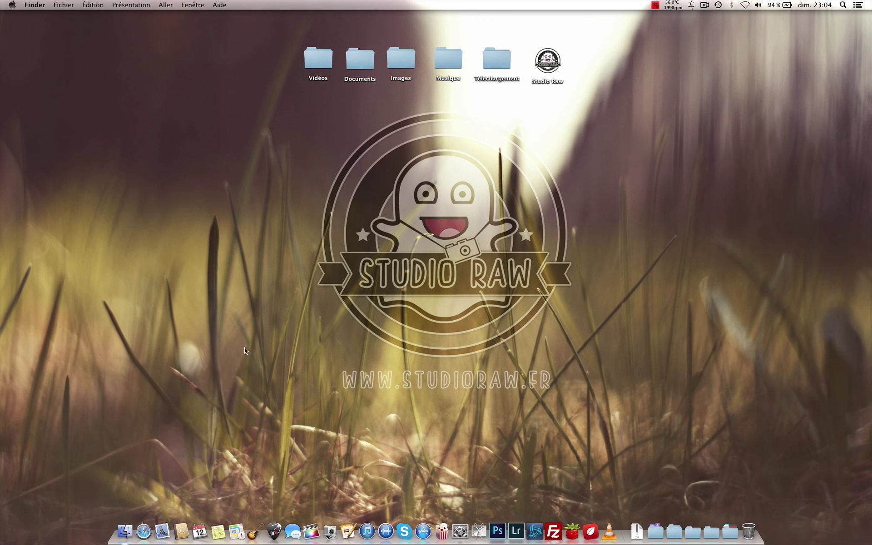